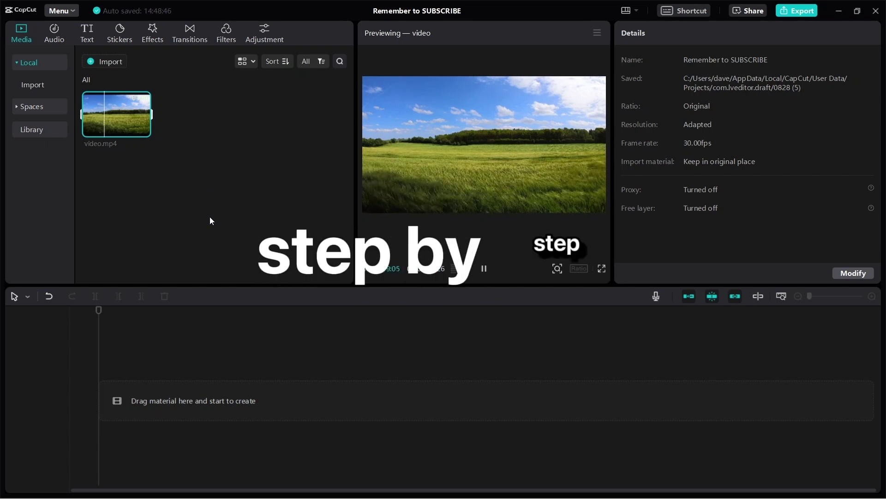
# Add video.mp4, the 59-second field footage clip, to the timeline.
pyautogui.moveTo(140, 129); pyautogui.dragTo(109, 415)
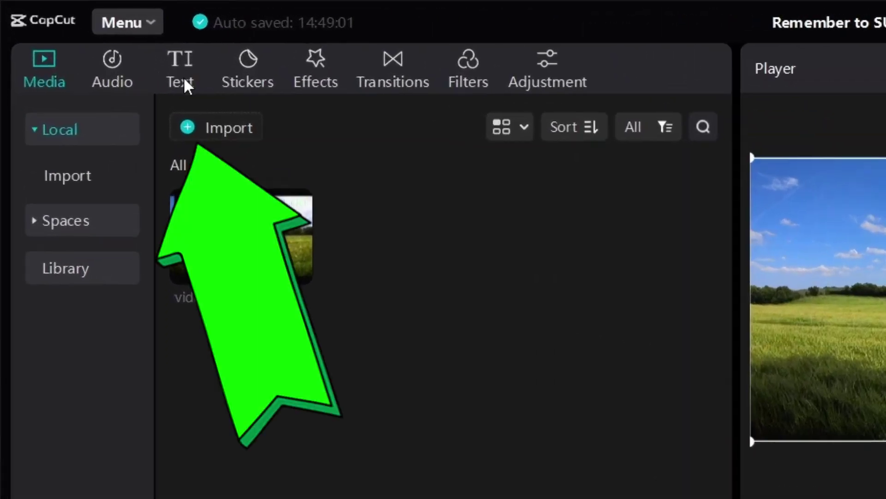
# Add a Default text preset on a track above the video clip.
pyautogui.click(87, 33)
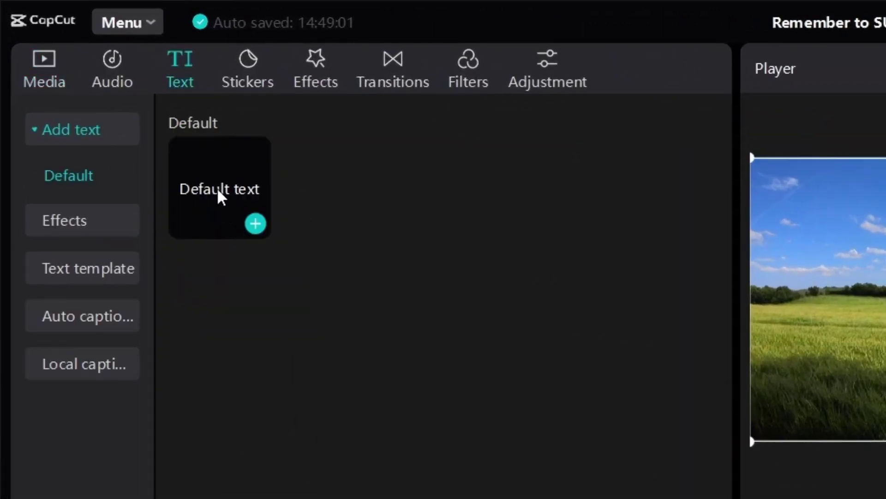
pyautogui.moveTo(204, 177); pyautogui.dragTo(346, 498)
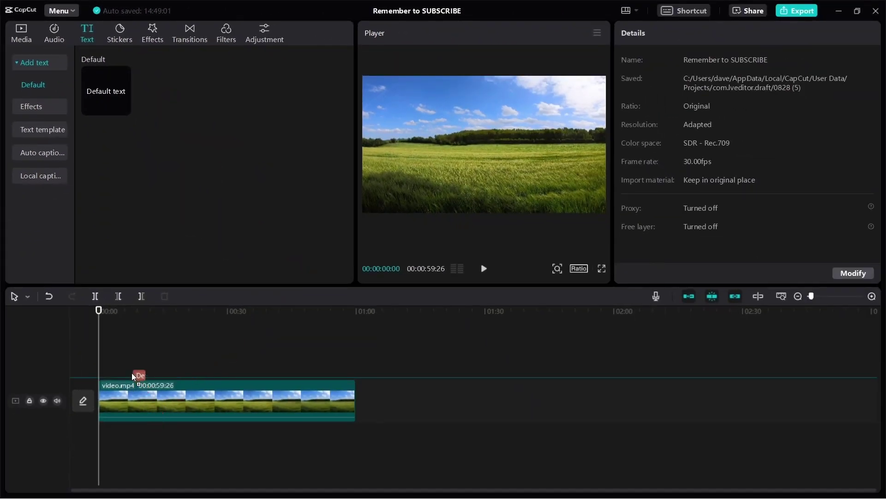
pyautogui.moveTo(133, 376); pyautogui.dragTo(133, 373)
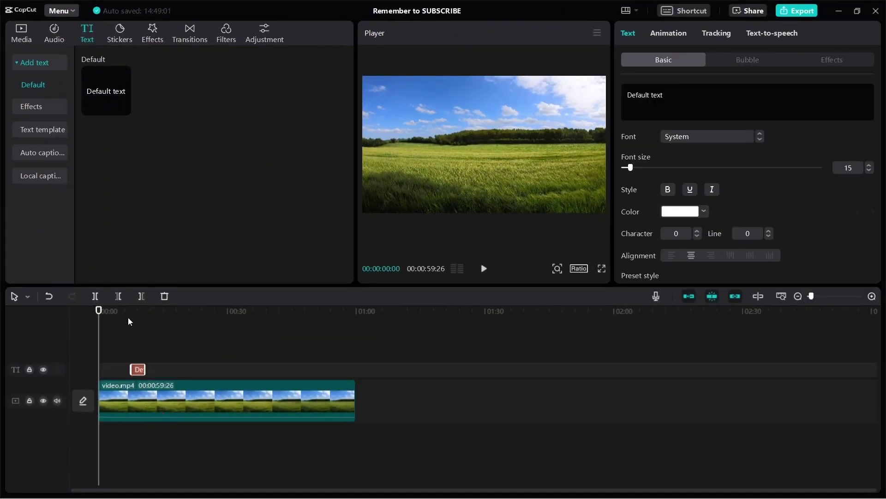
# Move the Default text clip to the timeline start, trim it short, and preview playback.
pyautogui.click(124, 329)
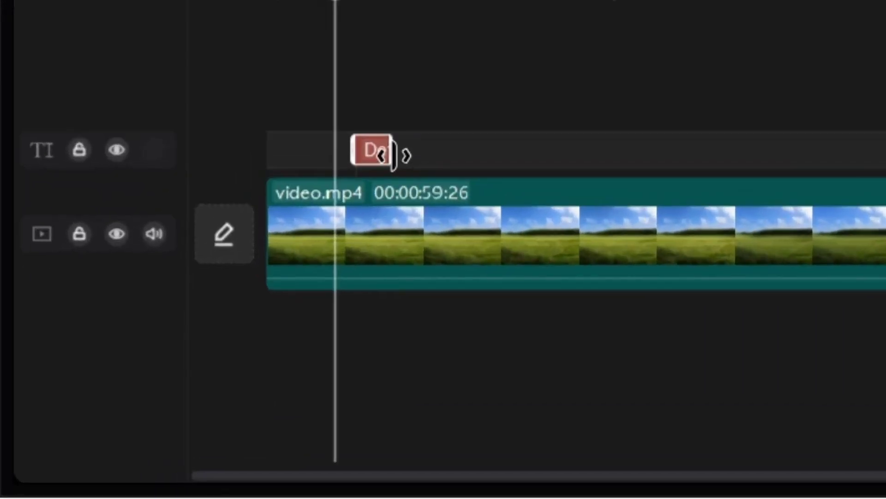
pyautogui.moveTo(393, 154); pyautogui.dragTo(526, 164)
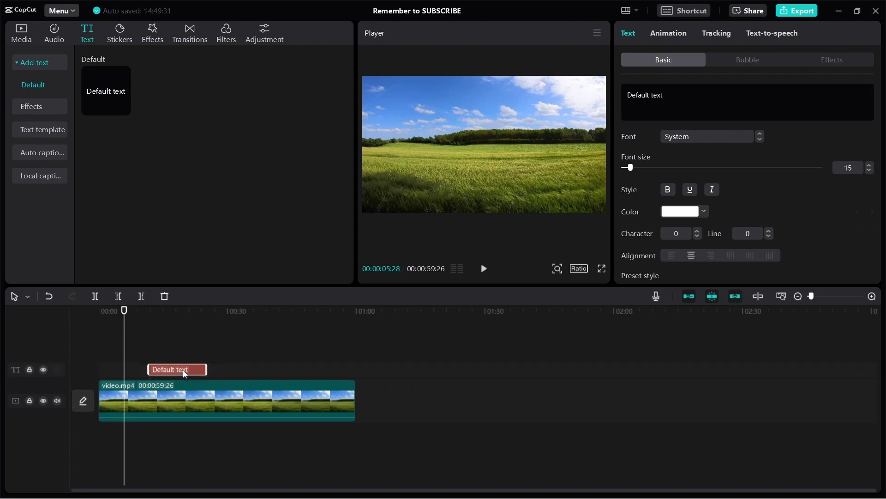
pyautogui.moveTo(184, 373); pyautogui.dragTo(133, 373)
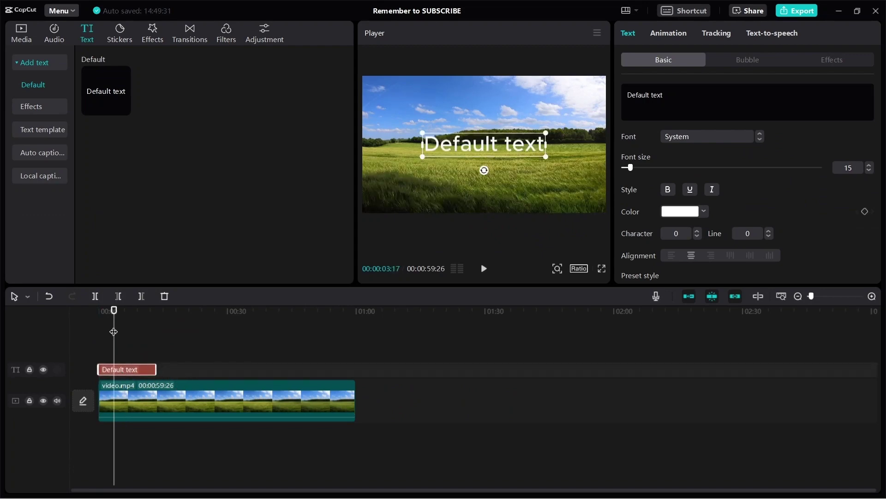
pyautogui.press('Home')
pyautogui.click(484, 269)
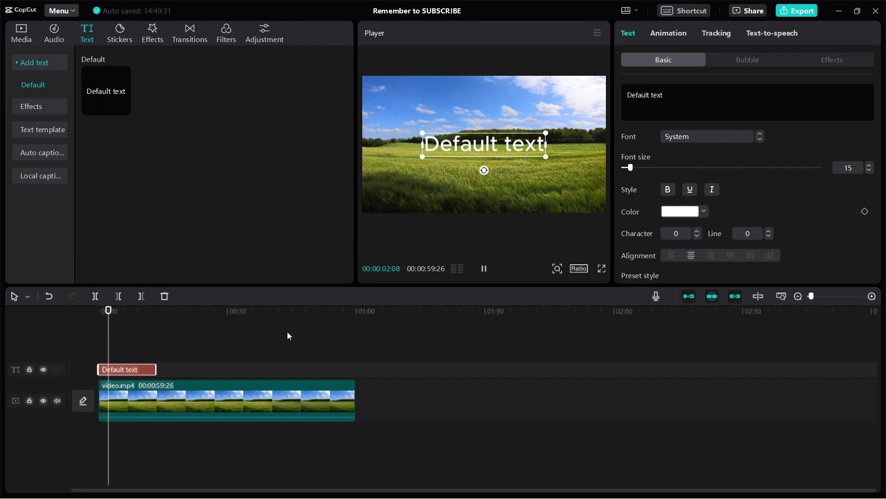
pyautogui.click(484, 268)
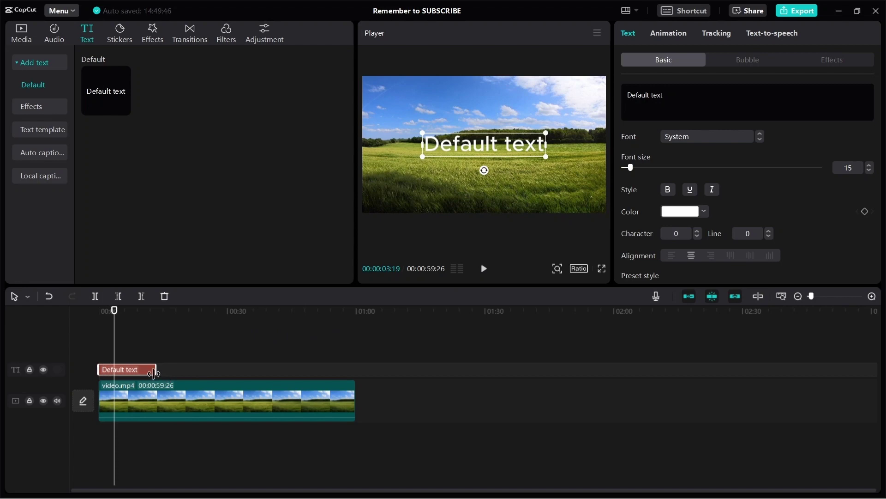
pyautogui.moveTo(148, 371); pyautogui.dragTo(115, 370)
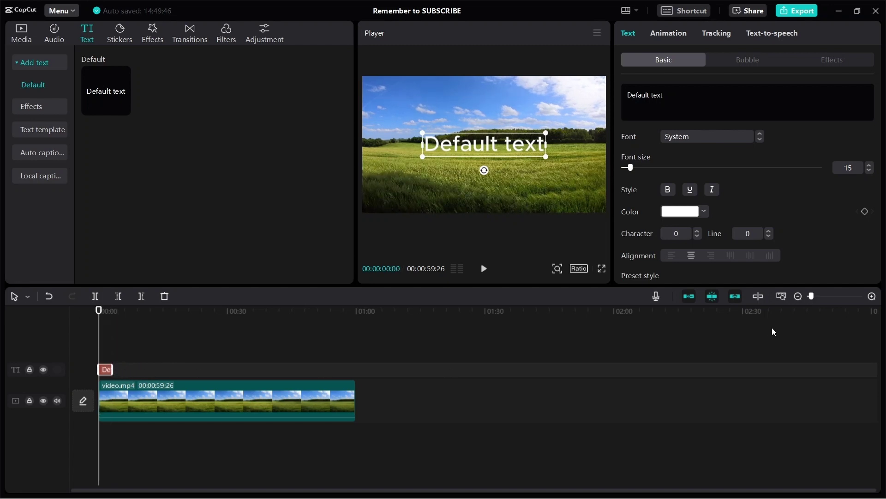
pyautogui.click(872, 295)
pyautogui.click(872, 296)
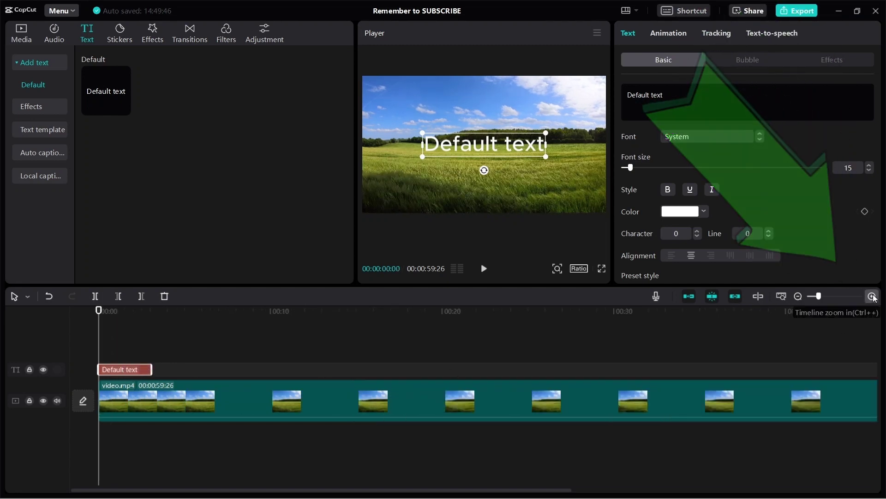
pyautogui.moveTo(149, 370); pyautogui.dragTo(142, 369)
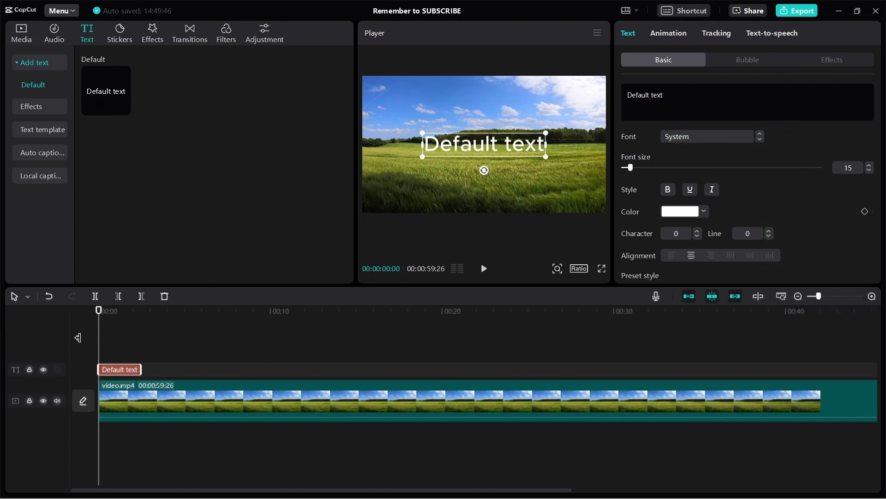
pyautogui.click(101, 339)
pyautogui.moveTo(101, 339); pyautogui.dragTo(98, 340)
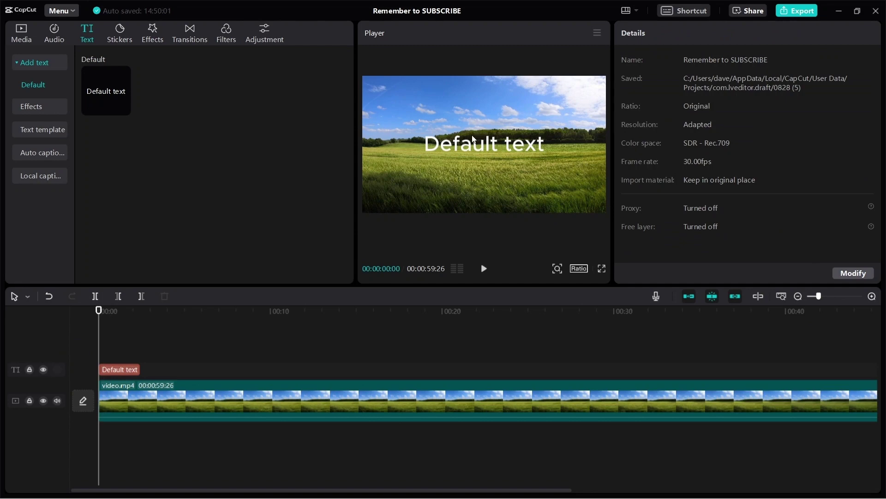
pyautogui.click(483, 268)
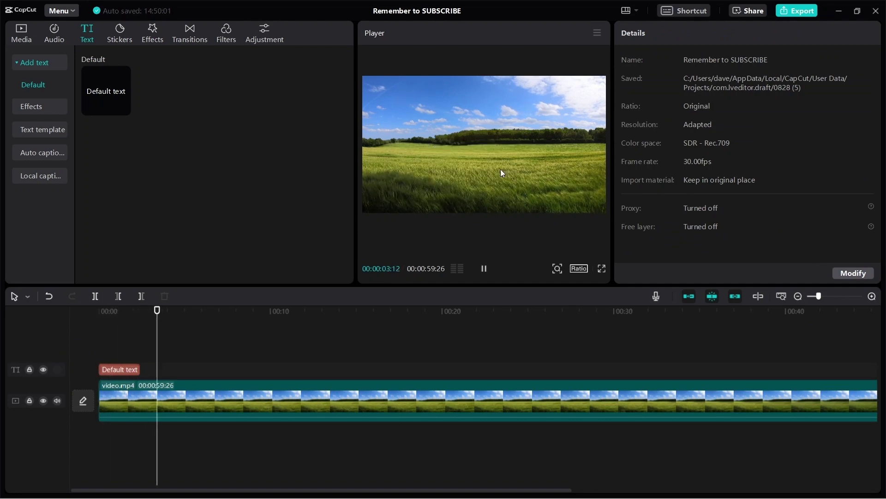
pyautogui.press('space')
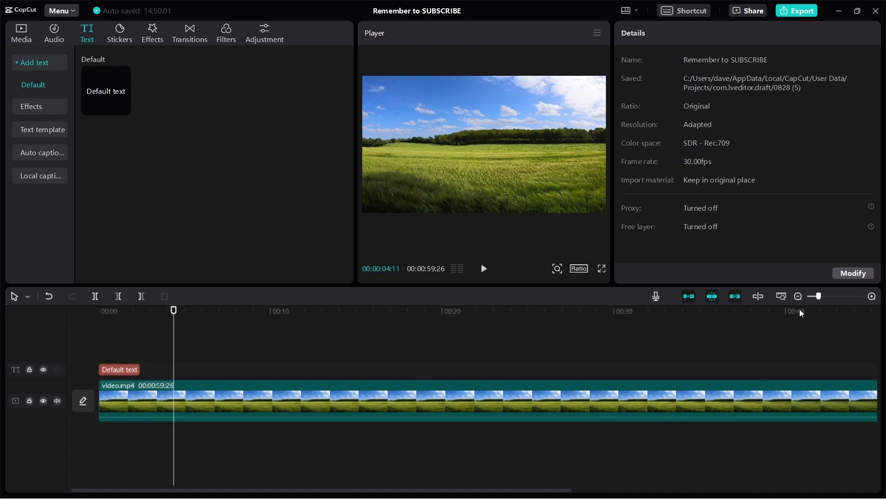
pyautogui.click(798, 296)
pyautogui.click(116, 371)
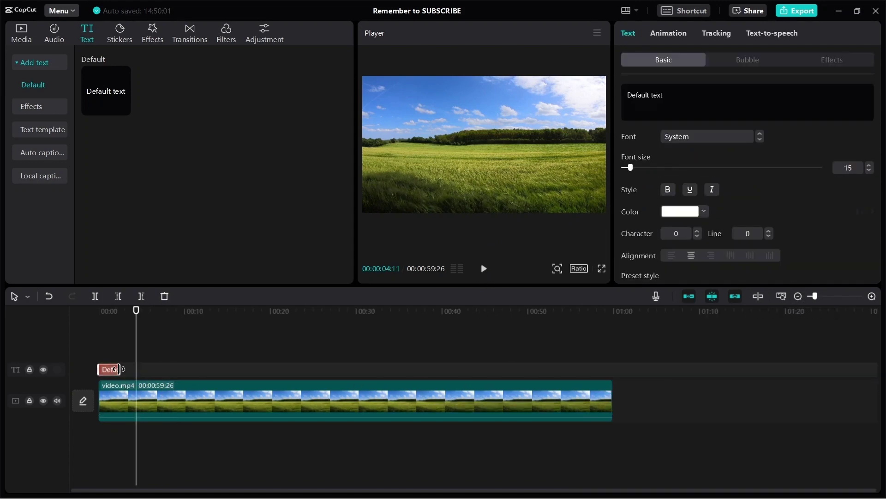
pyautogui.moveTo(118, 369); pyautogui.dragTo(477, 368)
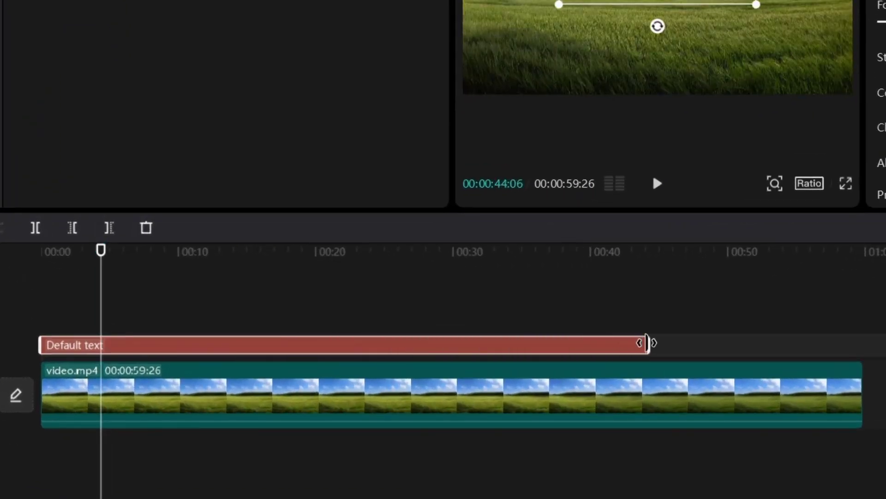
pyautogui.moveTo(647, 343); pyautogui.dragTo(863, 346)
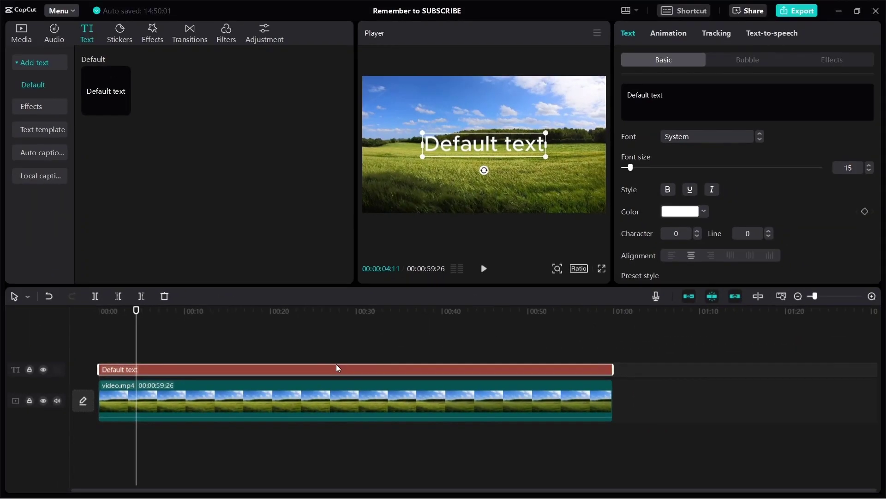
pyautogui.click(355, 280)
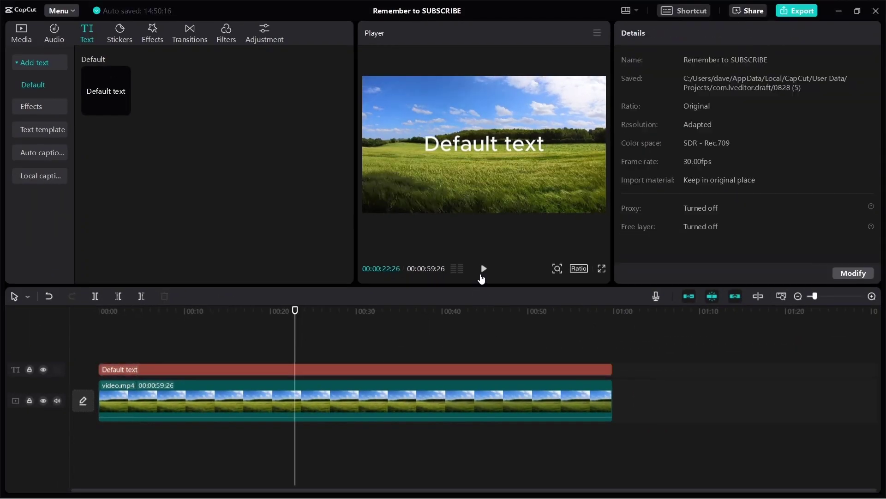
pyautogui.click(482, 275)
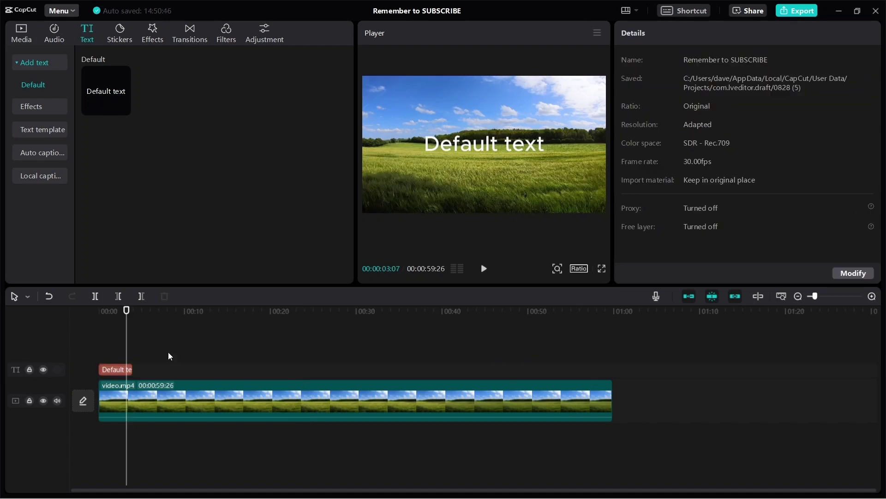
# Replace the title wording 'Default text' with 'Your Text Here'.
pyautogui.click(114, 371)
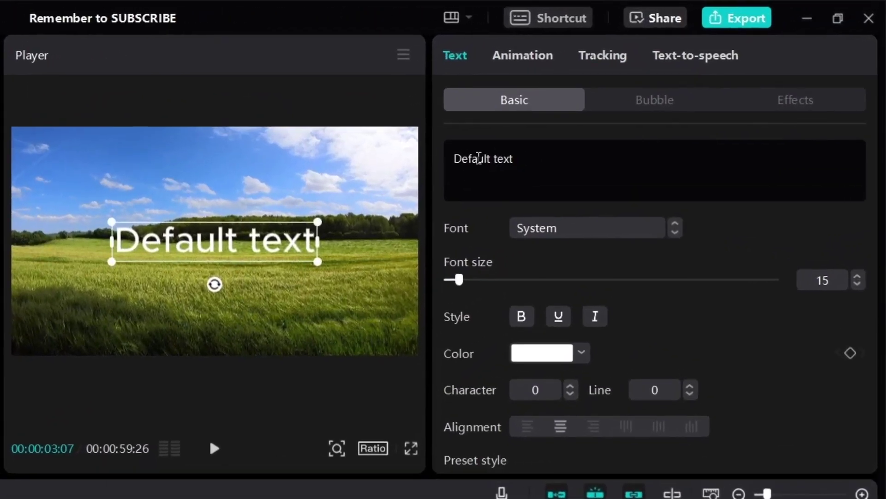
pyautogui.click(641, 93)
pyautogui.write('Type Whate')
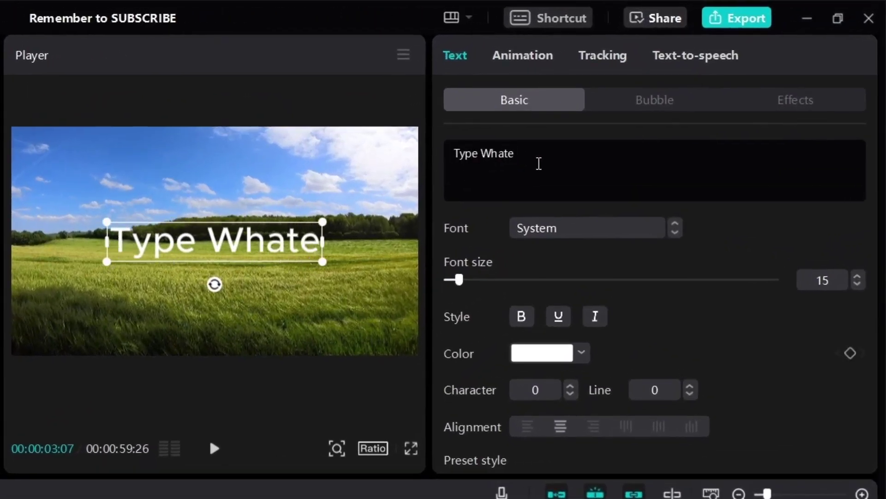
pyautogui.hotkey('ctrl', 'a')
pyautogui.write('Your')
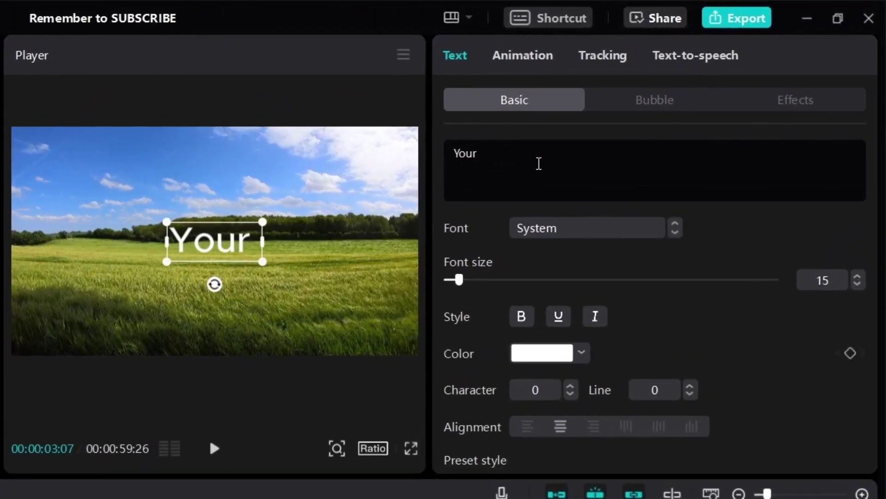
pyautogui.write(' Text Here')
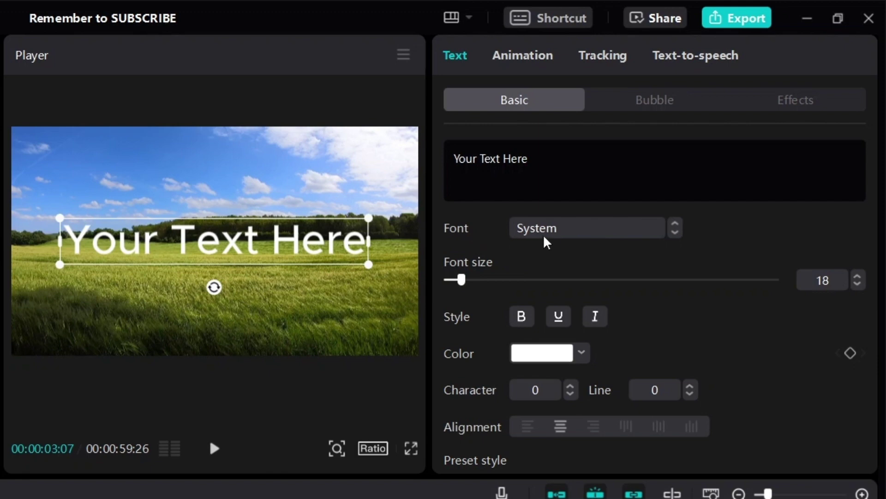
# Preview HarmonyOSCn, HEAVEN, JOVIAL, EVANGEL, Radiance and VERDURE fonts on the title.
pyautogui.click(563, 237)
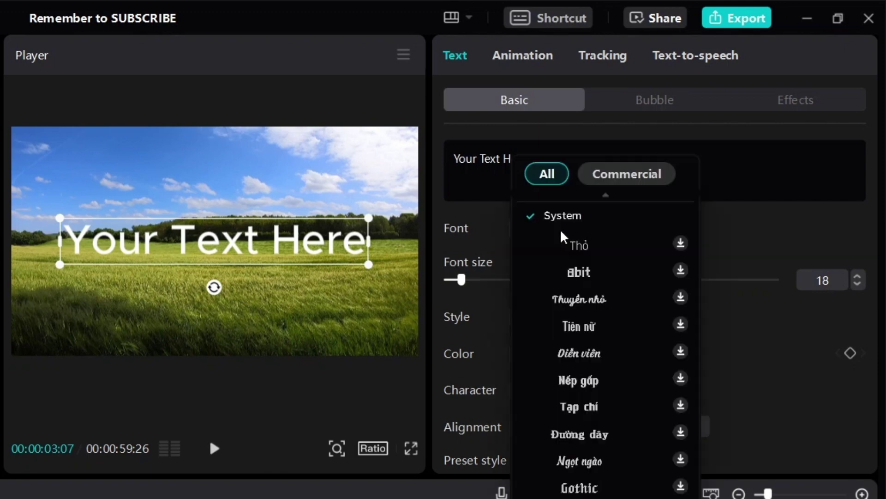
pyautogui.scroll(-6, 598, 305)
pyautogui.scroll(-8, 600, 313)
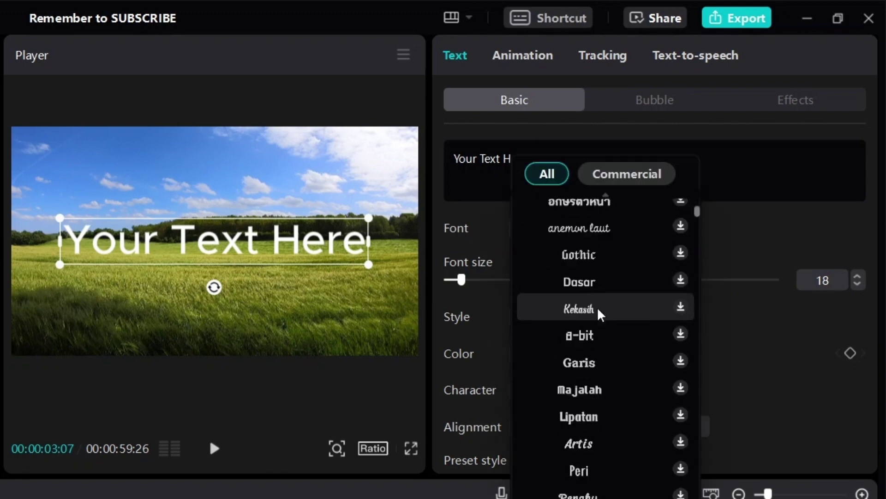
pyautogui.scroll(-10, 601, 321)
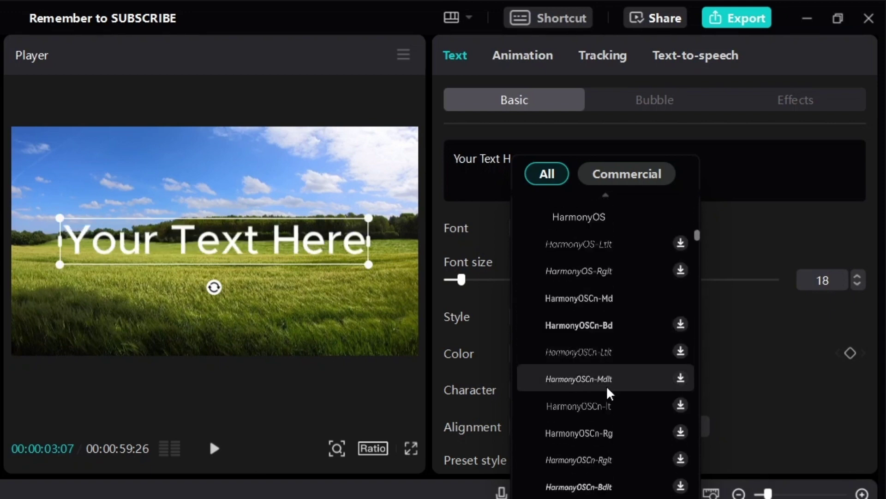
pyautogui.click(607, 380)
pyautogui.click(604, 407)
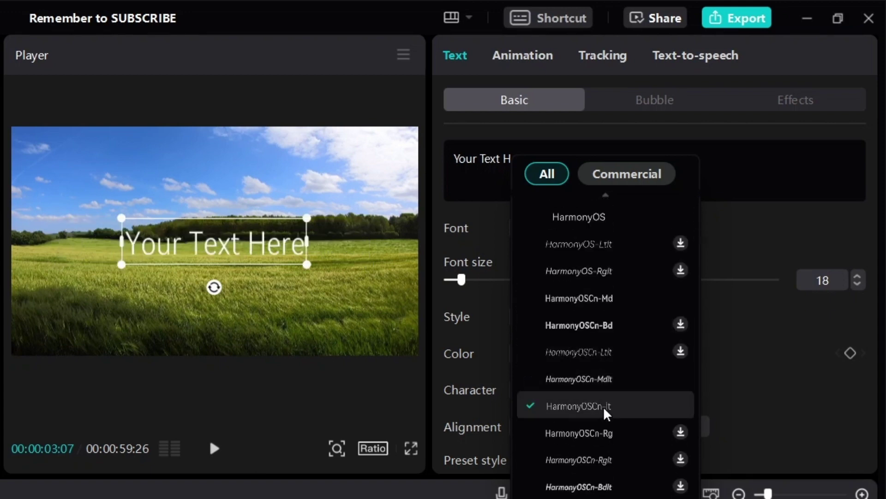
pyautogui.click(600, 436)
pyautogui.scroll(-5, 600, 447)
pyautogui.scroll(-3, 600, 448)
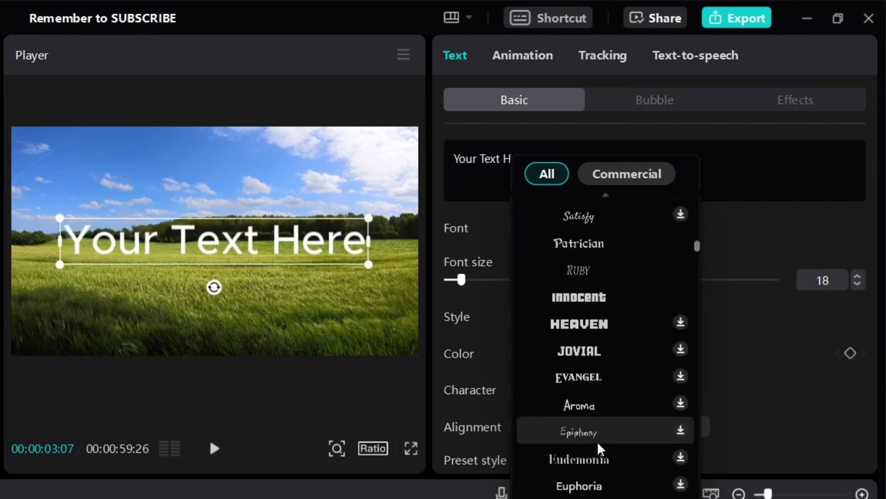
pyautogui.click(593, 335)
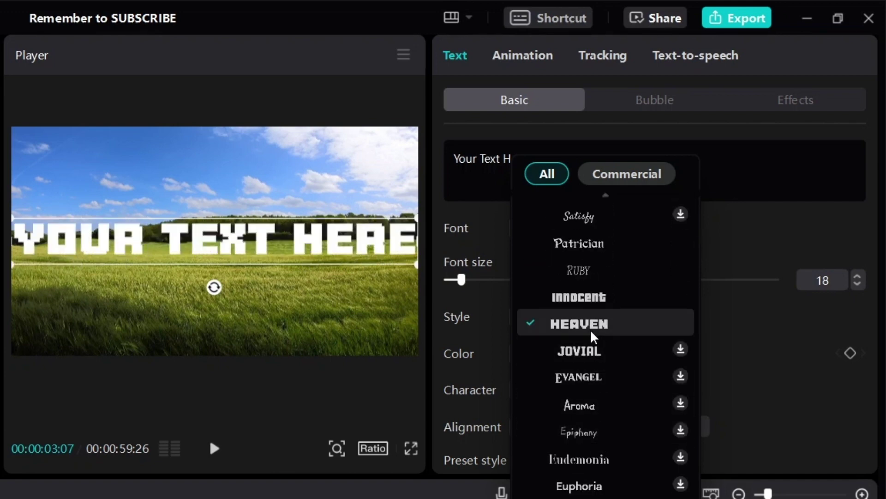
pyautogui.click(596, 364)
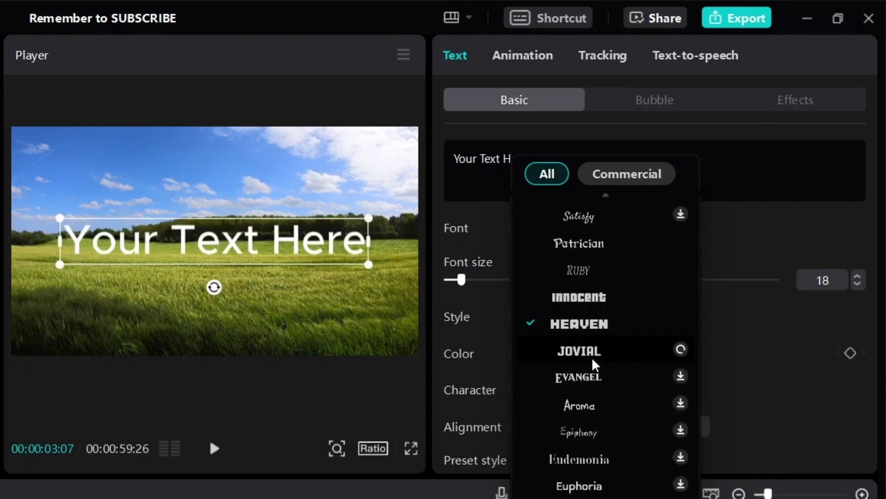
pyautogui.click(587, 382)
pyautogui.scroll(-3, 586, 388)
pyautogui.click(584, 369)
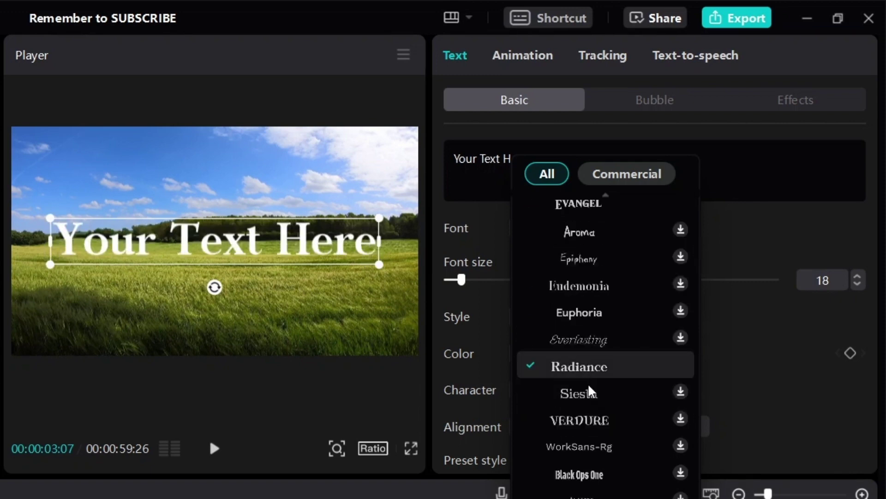
pyautogui.click(598, 421)
# Keep the System font and enlarge the title to size 29.
pyautogui.scroll(-3, 598, 424)
pyautogui.scroll(-8, 595, 422)
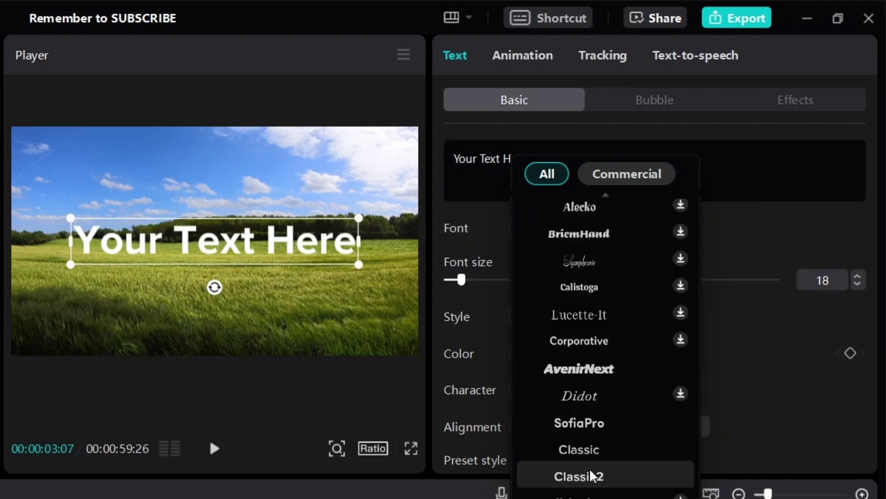
pyautogui.click(592, 475)
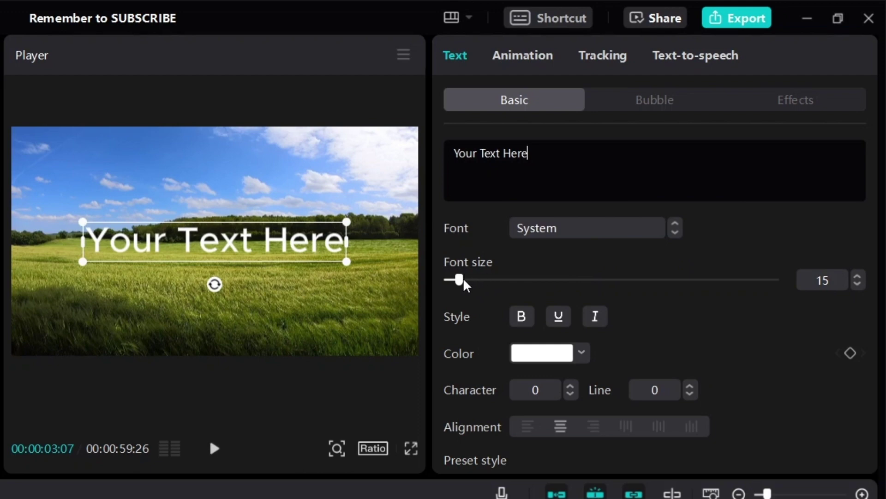
pyautogui.moveTo(464, 280)
pyautogui.mouseDown()
pyautogui.moveTo(607, 282)
pyautogui.moveTo(463, 290)
pyautogui.mouseUp()
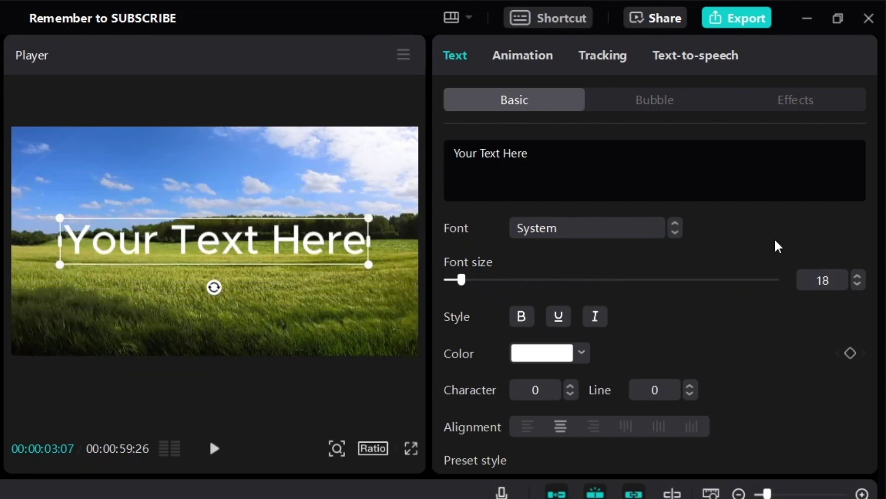
# Reposition the title near the frame centre and toggle Bold, Underline and Italic.
pyautogui.moveTo(208, 251); pyautogui.dragTo(150, 229)
pyautogui.click(524, 316)
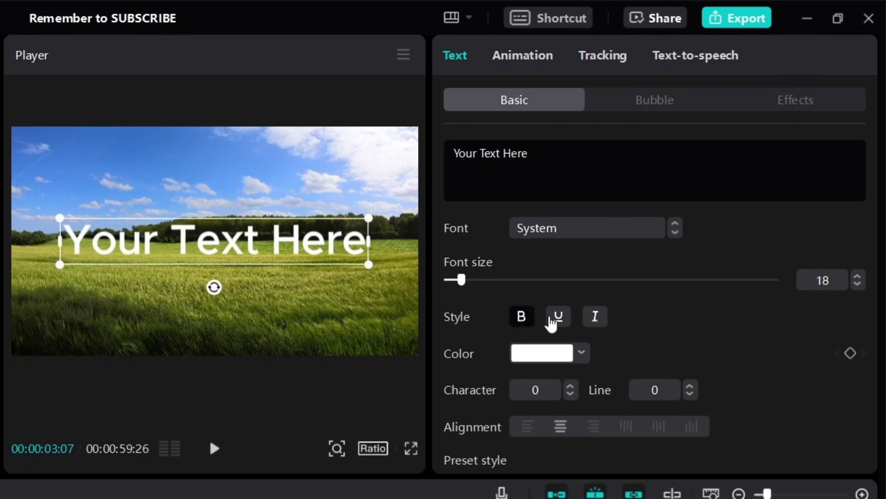
pyautogui.click(550, 318)
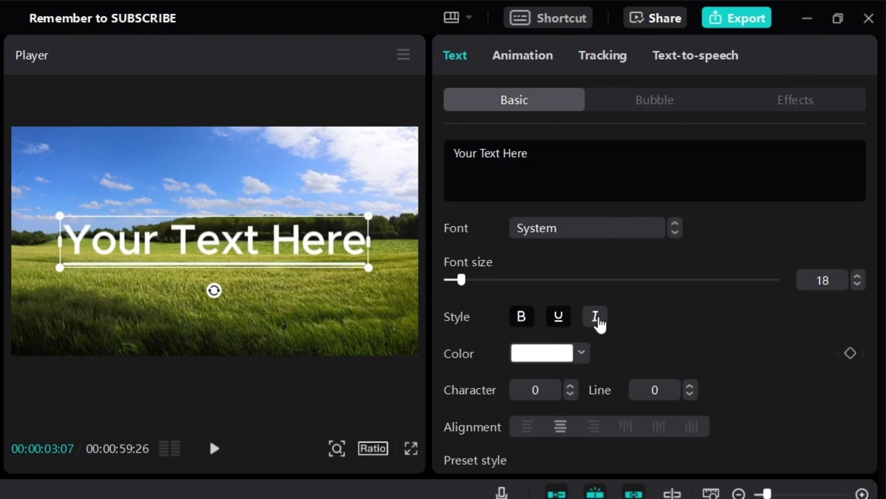
pyautogui.click(596, 318)
pyautogui.click(309, 392)
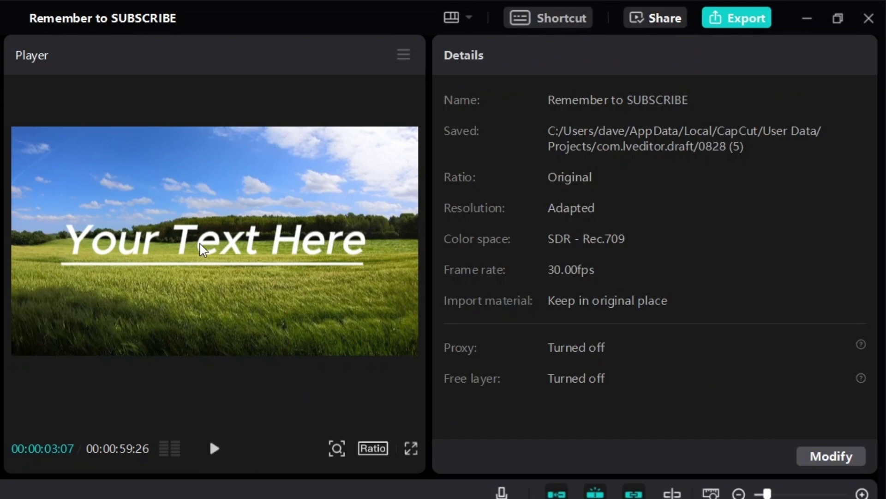
pyautogui.click(243, 271)
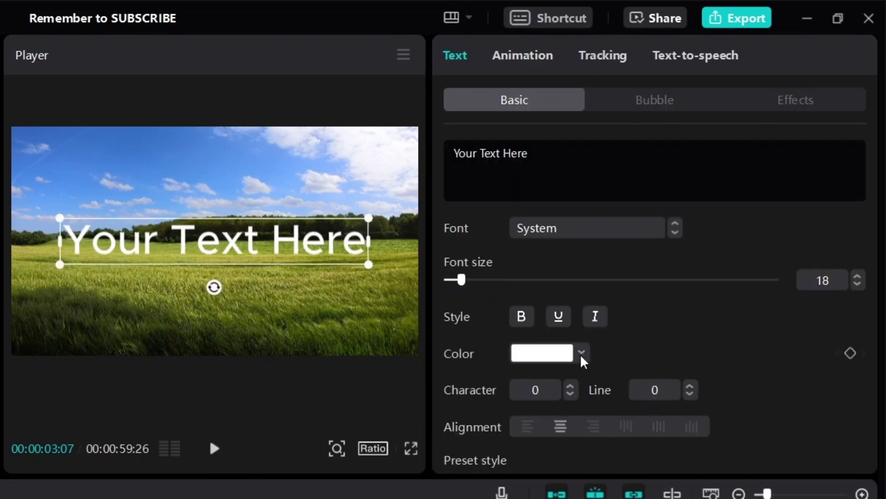
pyautogui.click(581, 354)
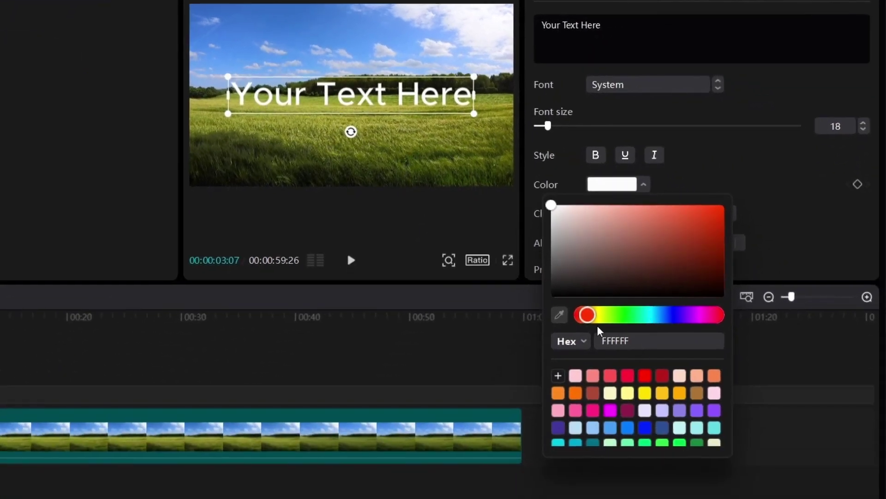
pyautogui.moveTo(614, 314); pyautogui.dragTo(630, 314)
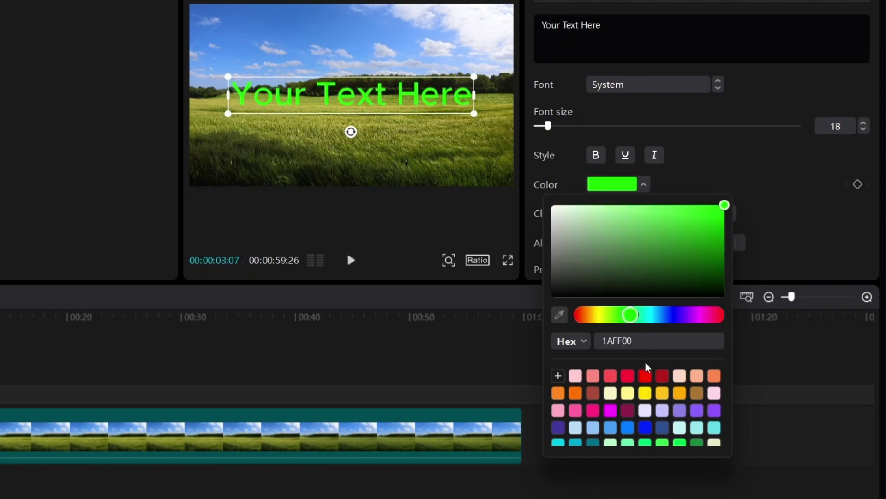
pyautogui.click(678, 314)
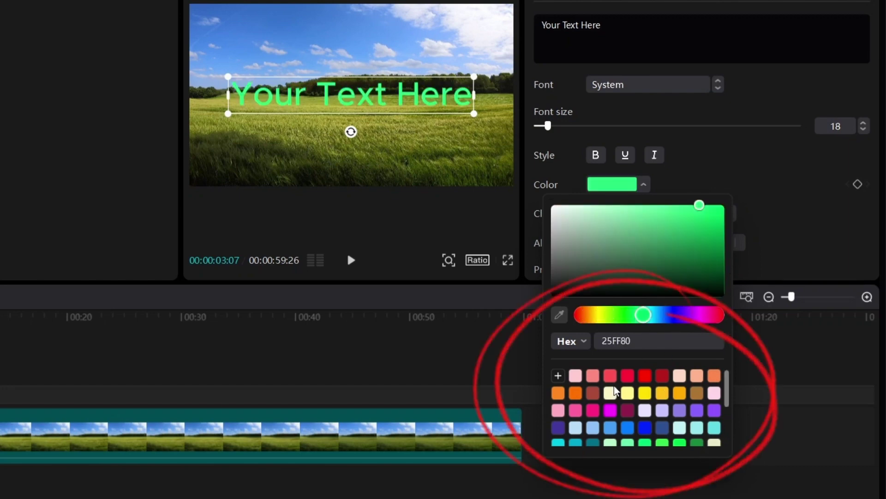
pyautogui.scroll(-3, 628, 392)
pyautogui.scroll(3, 624, 396)
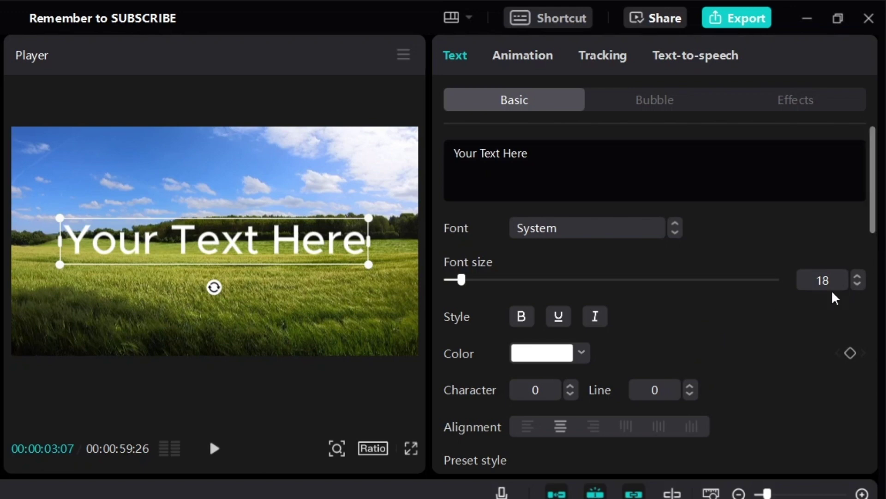
# Try the black-outline, outlined, yellow and other preset styles on the title.
pyautogui.scroll(-2, 826, 295)
pyautogui.moveTo(876, 235); pyautogui.dragTo(871, 277)
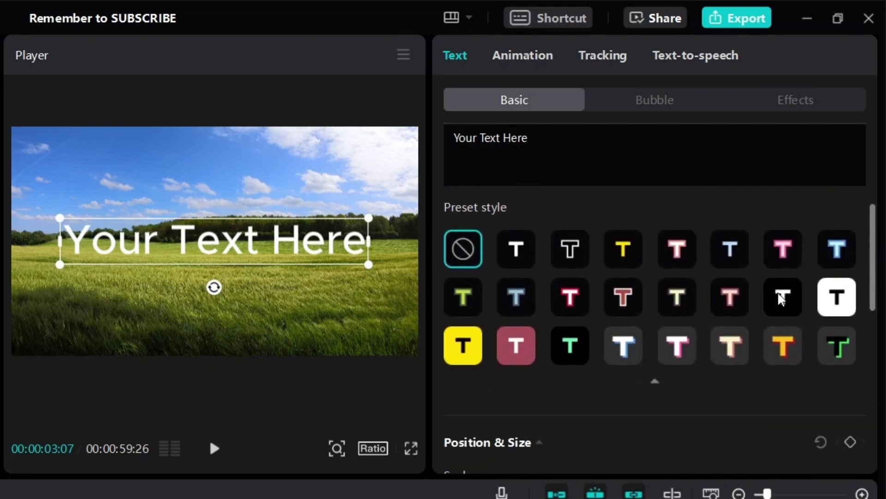
pyautogui.click(518, 251)
pyautogui.click(571, 258)
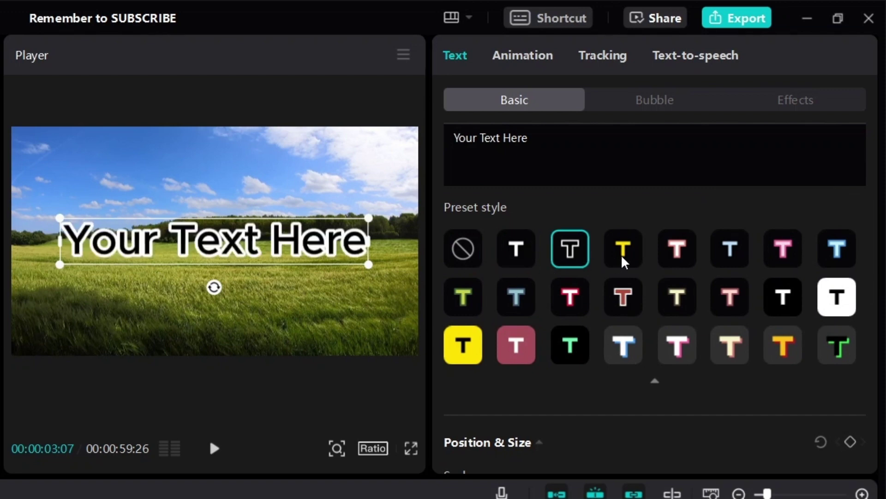
pyautogui.click(623, 258)
pyautogui.click(683, 251)
pyautogui.click(735, 254)
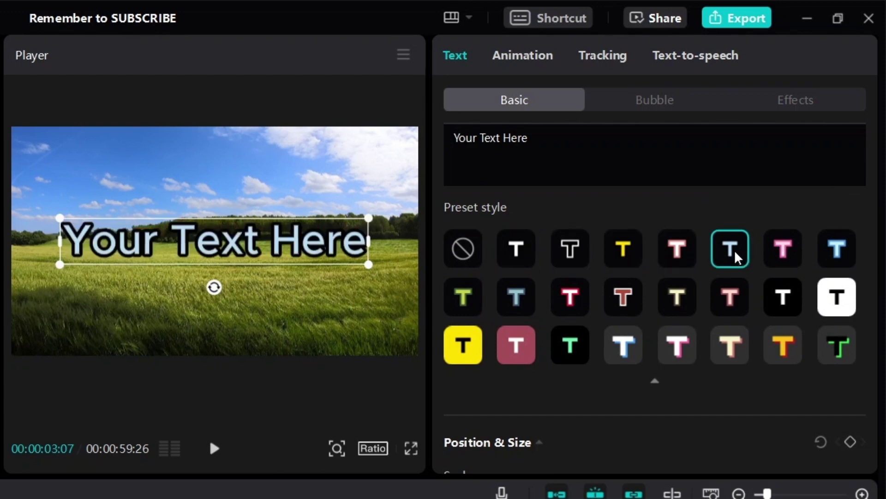
# Try pink, orange, green and background presets, then settle on white text with black outline.
pyautogui.click(735, 305)
pyautogui.click(775, 350)
pyautogui.click(846, 362)
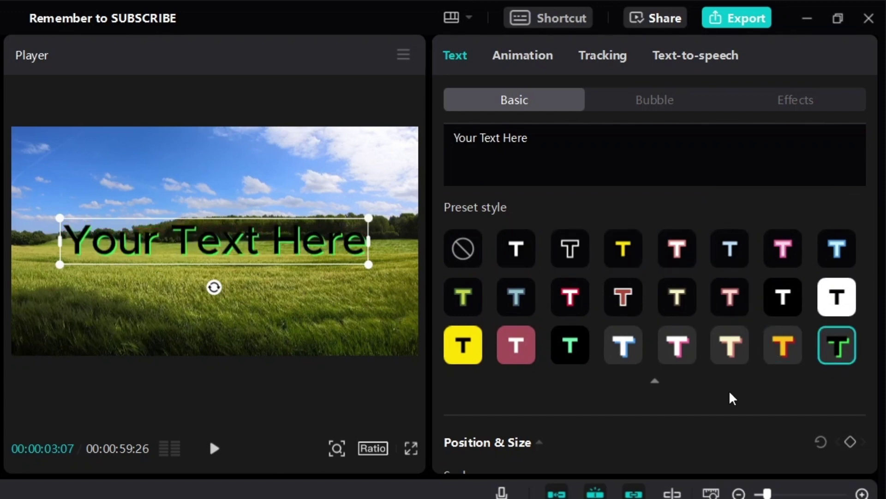
pyautogui.click(824, 304)
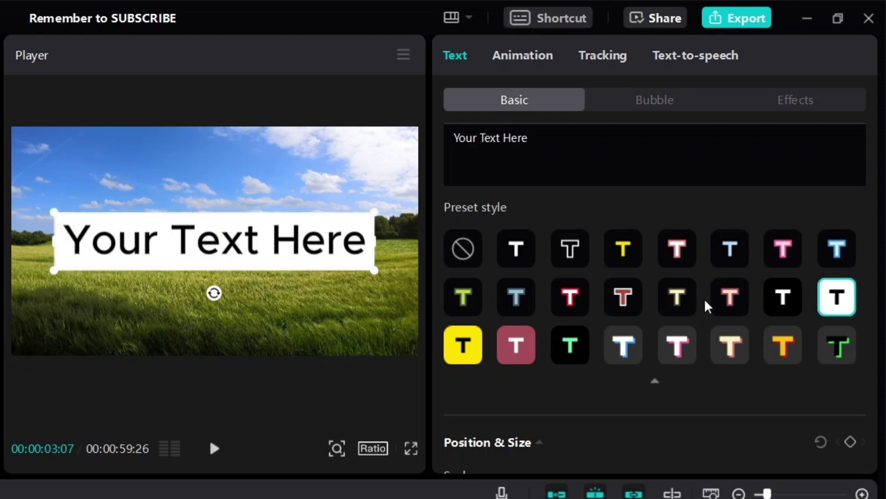
pyautogui.click(467, 351)
pyautogui.click(527, 347)
pyautogui.click(525, 251)
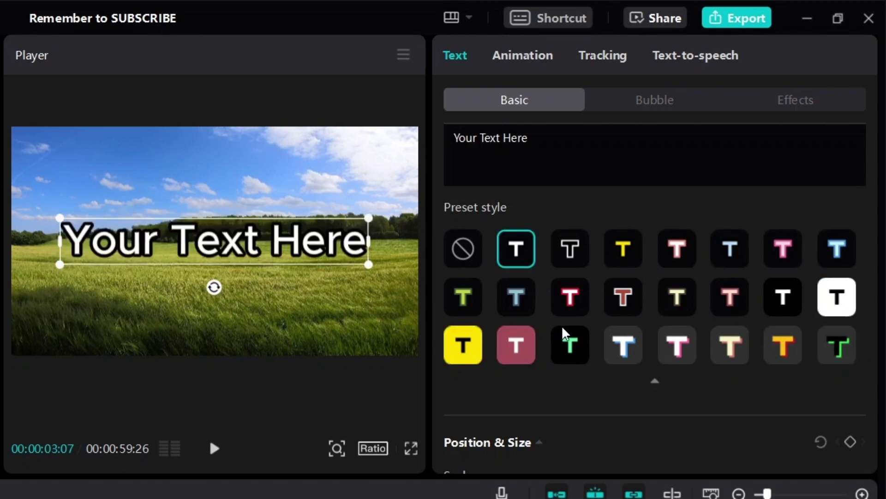
# Test a red stroke and thinner thicknesses, ending on a black outline at thickness 40.
pyautogui.scroll(-10, 616, 290)
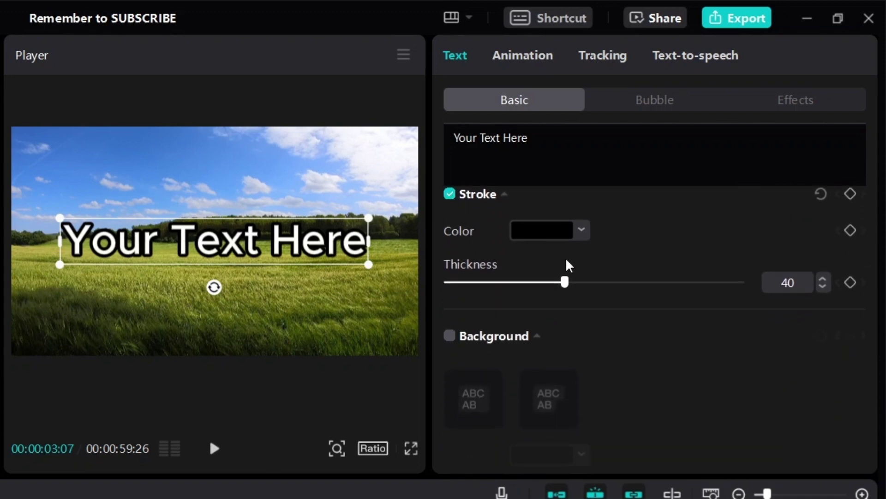
pyautogui.click(568, 235)
pyautogui.click(676, 264)
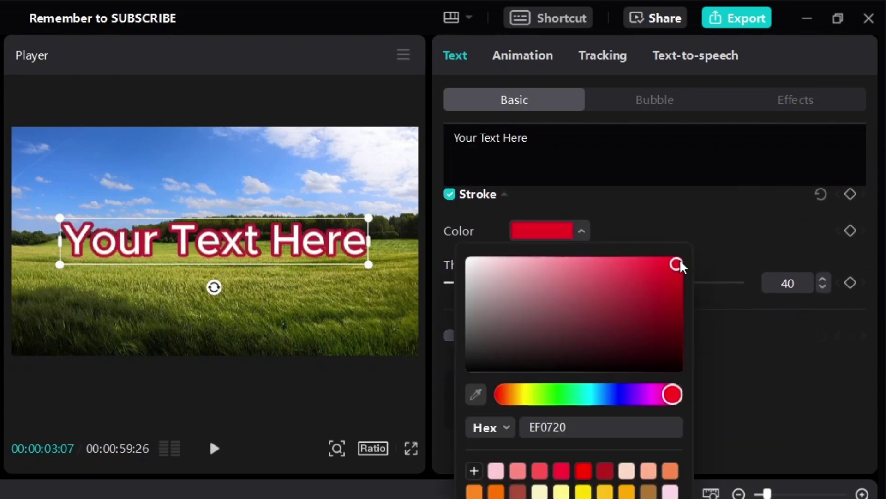
pyautogui.click(594, 221)
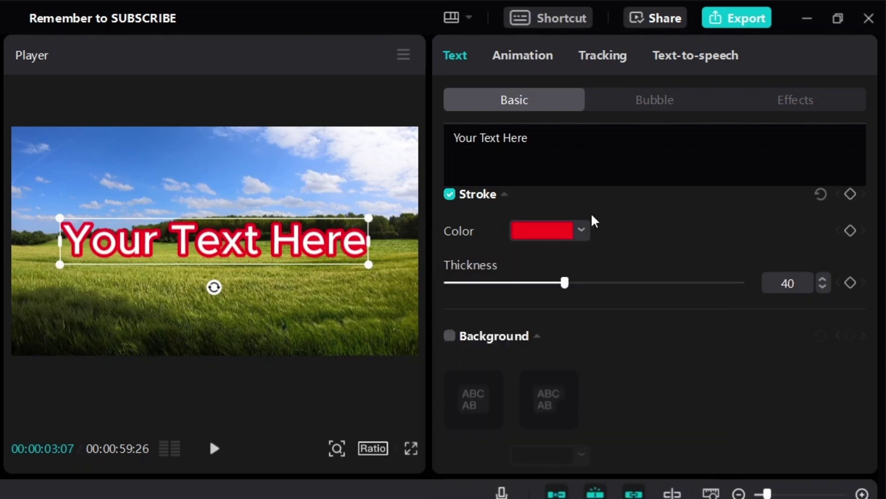
pyautogui.moveTo(569, 290)
pyautogui.mouseDown()
pyautogui.moveTo(492, 288)
pyautogui.moveTo(822, 304)
pyautogui.mouseUp()
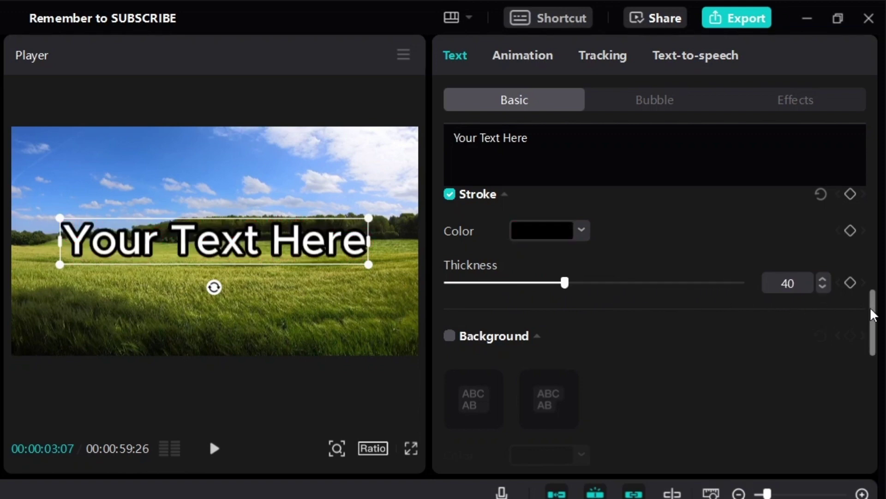
pyautogui.moveTo(871, 309); pyautogui.dragTo(872, 330)
pyautogui.click(449, 214)
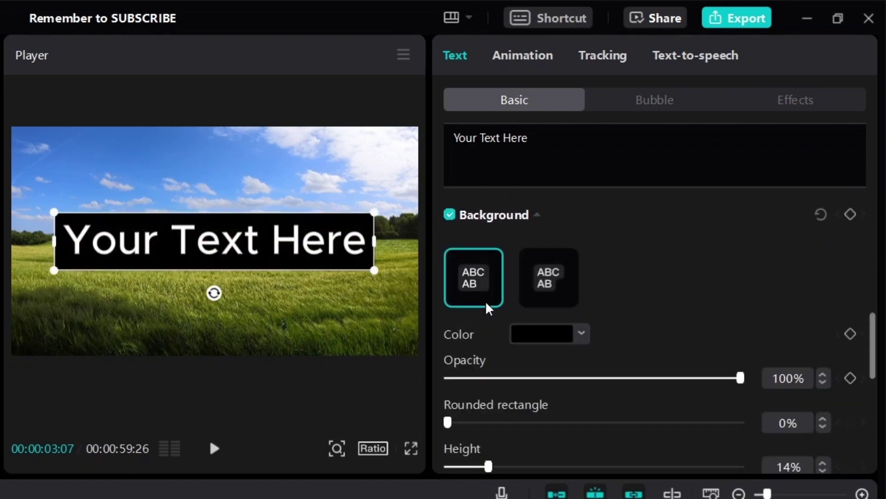
pyautogui.click(538, 334)
pyautogui.click(641, 358)
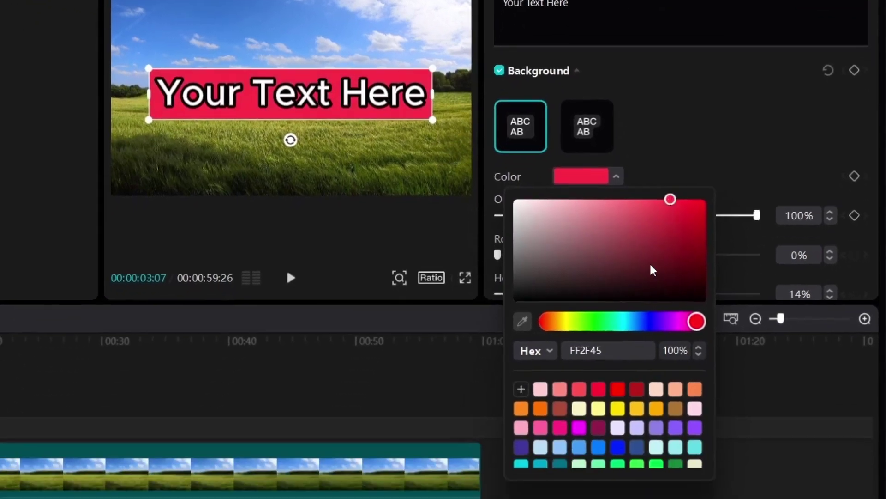
pyautogui.moveTo(614, 497); pyautogui.dragTo(642, 496)
pyautogui.click(563, 199)
pyautogui.click(632, 205)
pyautogui.click(667, 132)
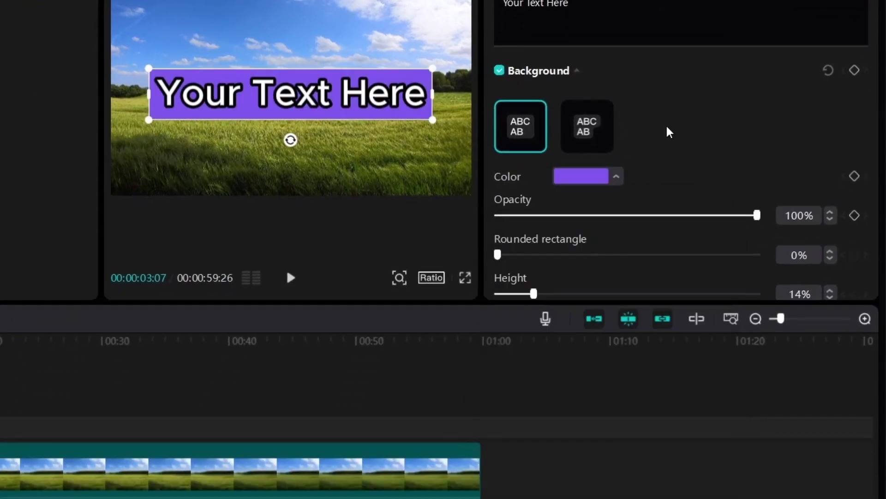
pyautogui.click(587, 126)
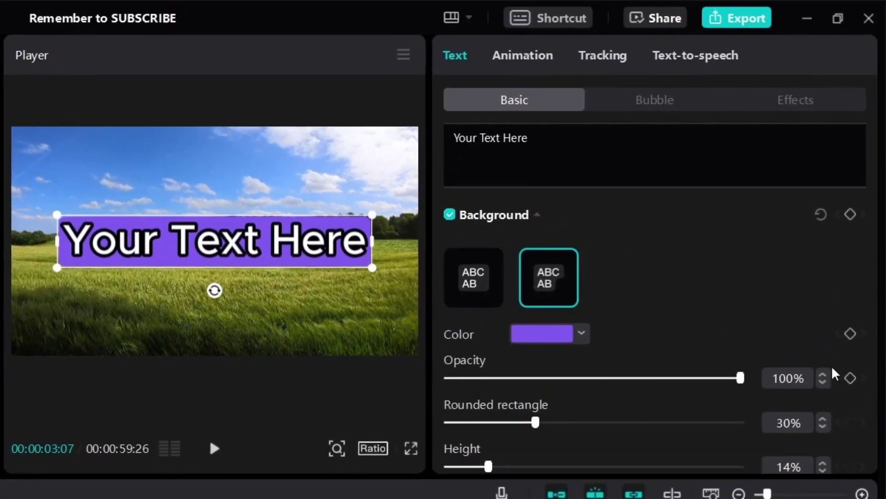
pyautogui.moveTo(560, 420); pyautogui.dragTo(748, 422)
pyautogui.click(352, 394)
pyautogui.click(236, 260)
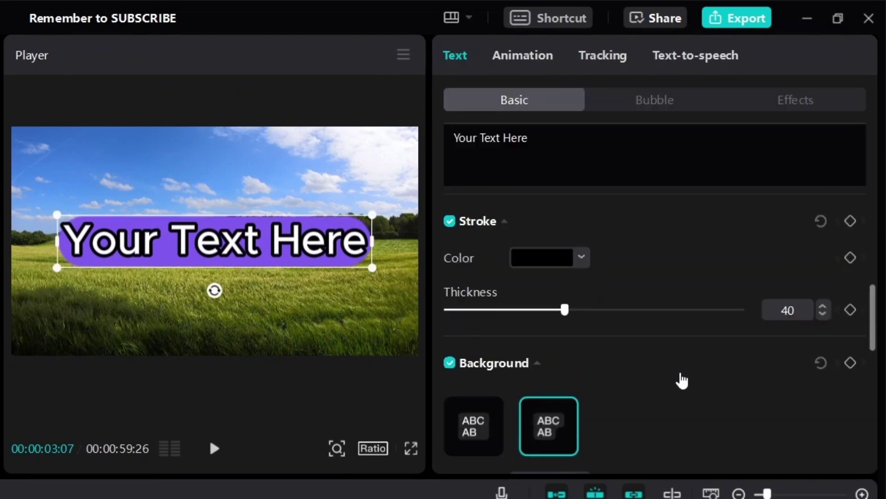
pyautogui.moveTo(874, 333); pyautogui.dragTo(870, 361)
pyautogui.scroll(-3, 787, 402)
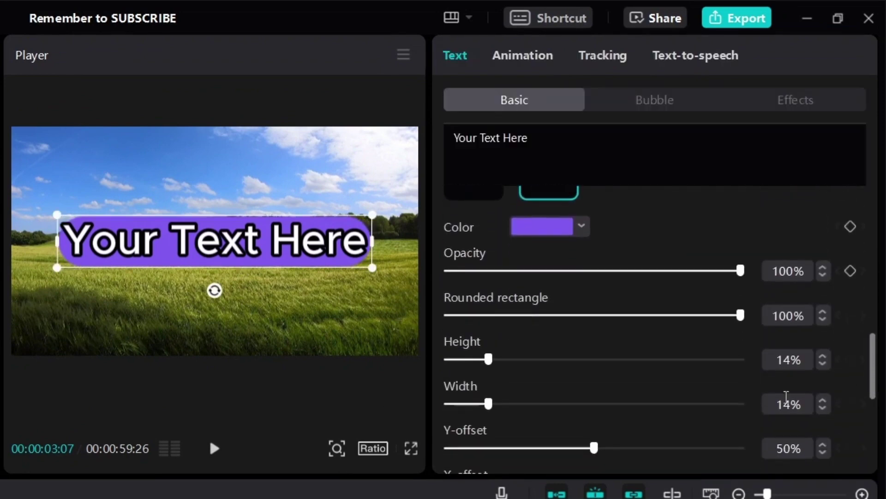
pyautogui.moveTo(491, 359); pyautogui.dragTo(532, 374)
pyautogui.moveTo(483, 410); pyautogui.dragTo(611, 413)
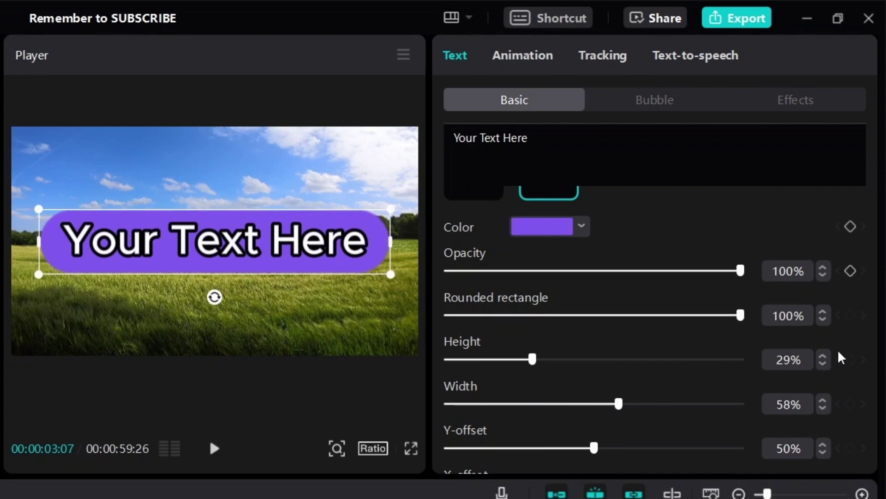
pyautogui.scroll(-1, 852, 407)
pyautogui.moveTo(876, 390); pyautogui.dragTo(864, 340)
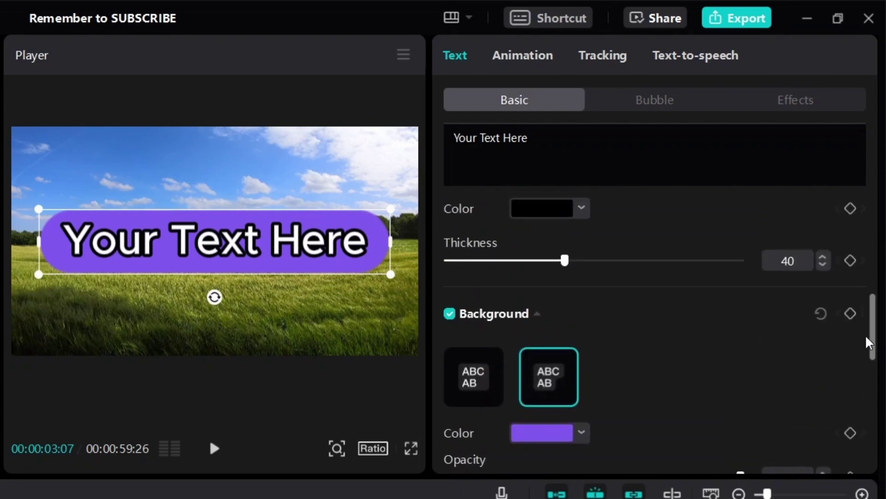
pyautogui.click(449, 315)
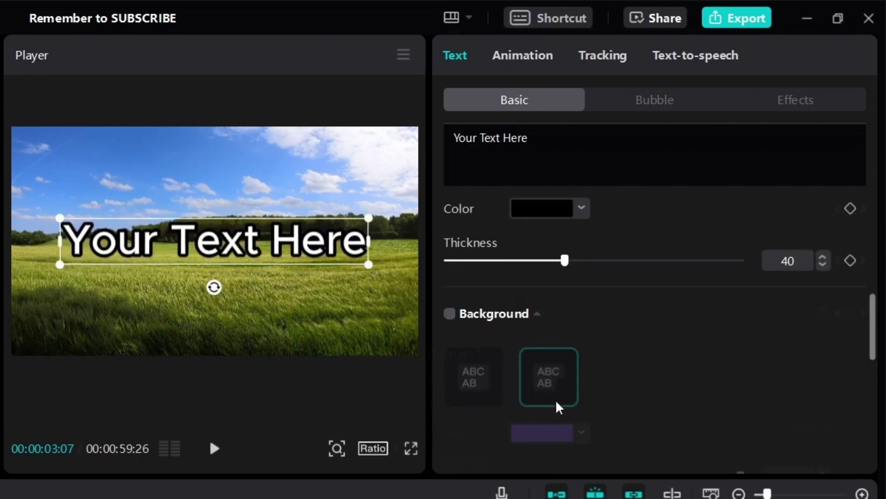
pyautogui.moveTo(876, 327); pyautogui.dragTo(876, 409)
pyautogui.click(449, 277)
pyautogui.click(544, 313)
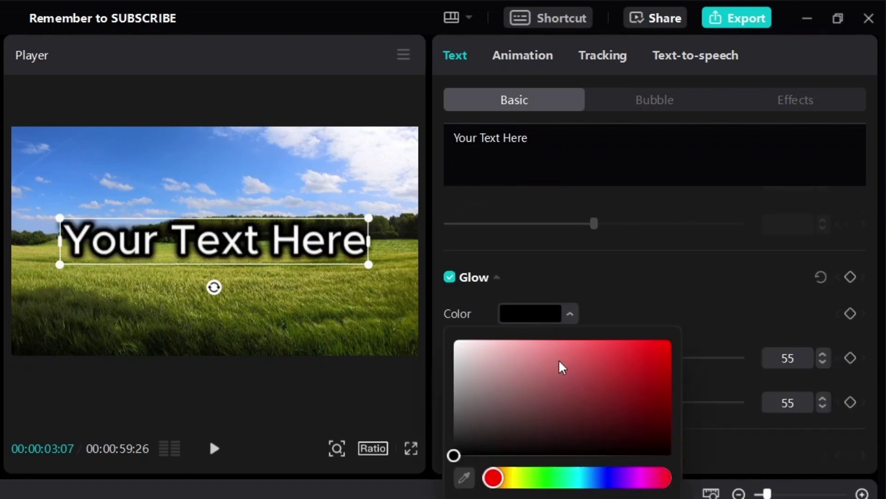
pyautogui.click(594, 428)
pyautogui.click(596, 428)
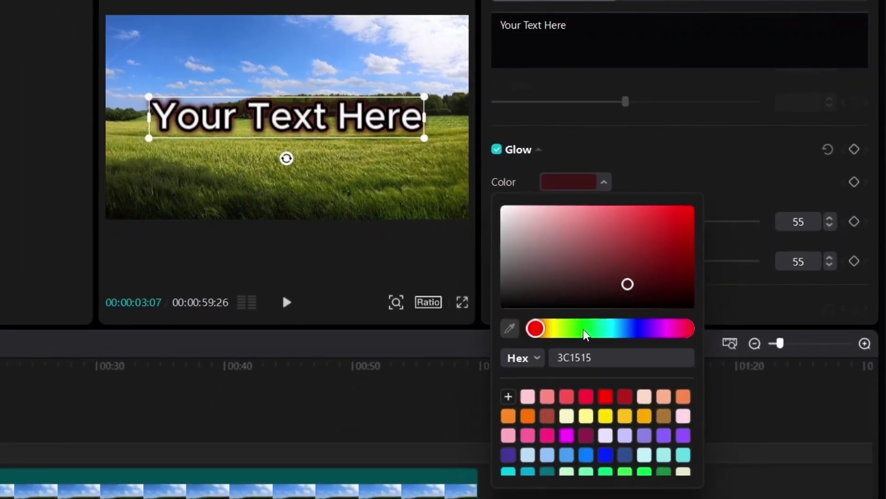
pyautogui.click(584, 329)
pyautogui.moveTo(639, 247); pyautogui.dragTo(707, 160)
pyautogui.click(673, 329)
pyautogui.moveTo(688, 208); pyautogui.dragTo(664, 148)
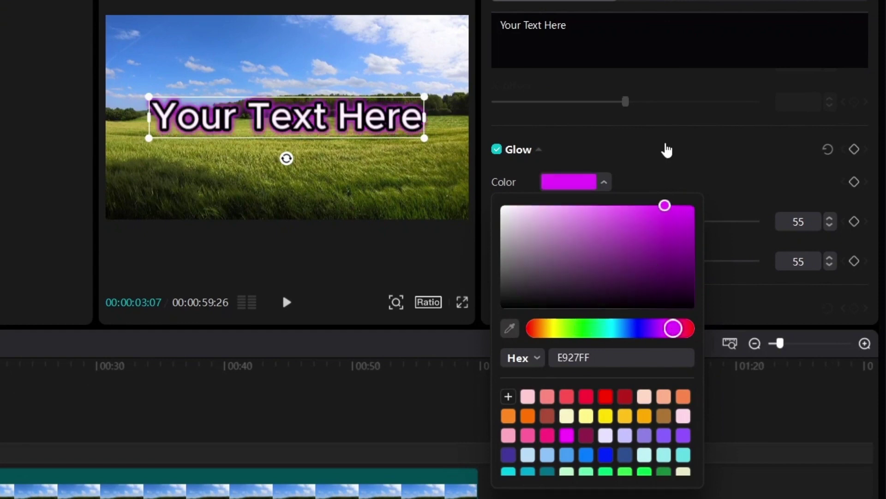
pyautogui.click(665, 148)
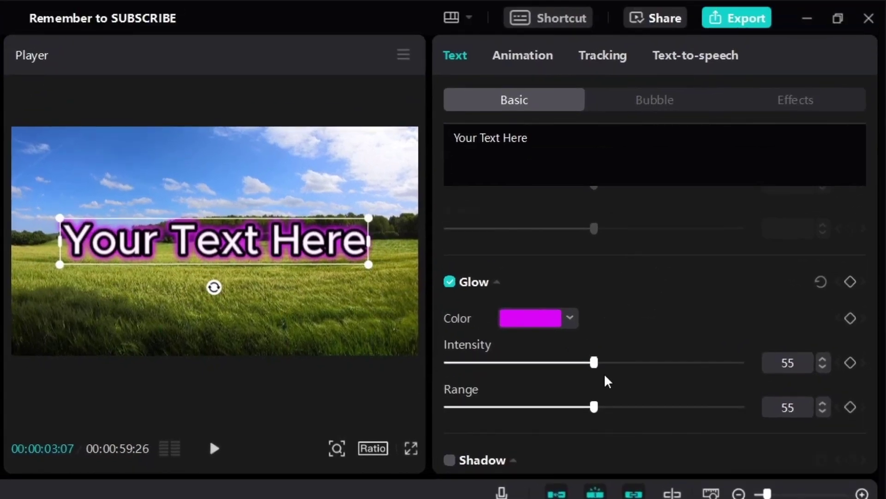
pyautogui.moveTo(604, 362); pyautogui.dragTo(741, 363)
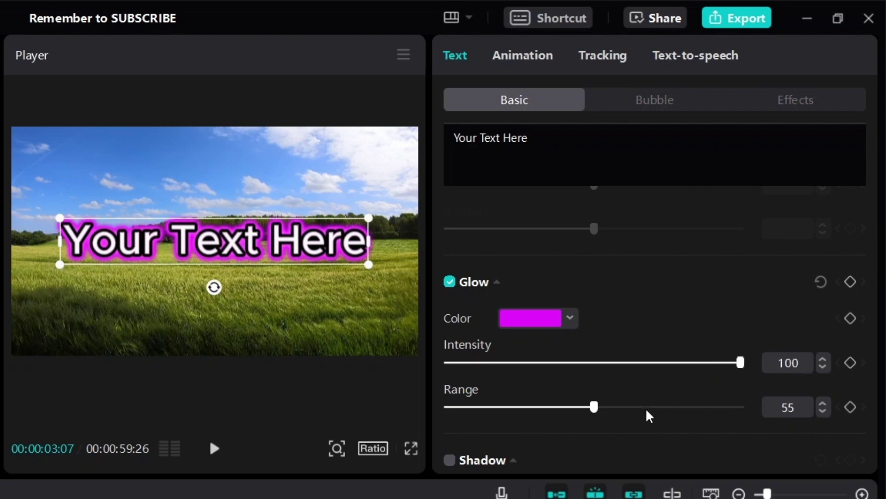
pyautogui.moveTo(594, 407); pyautogui.dragTo(573, 408)
pyautogui.click(542, 326)
pyautogui.click(508, 356)
pyautogui.click(549, 480)
pyautogui.click(563, 383)
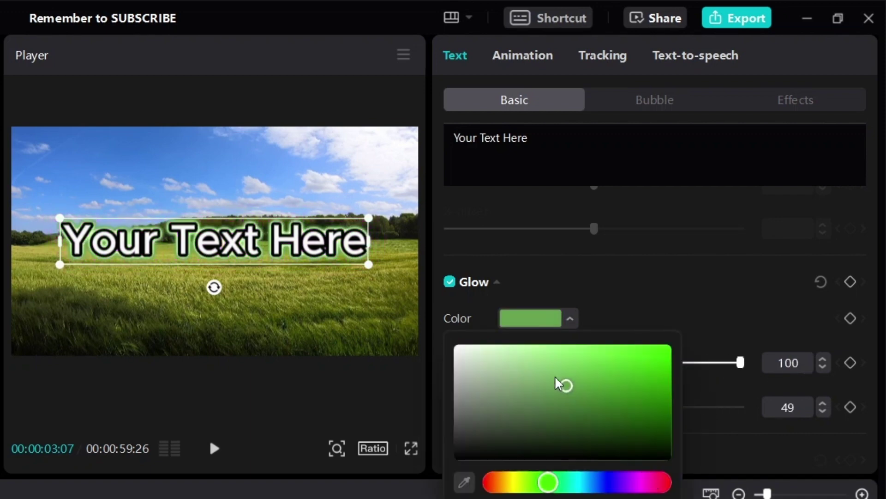
pyautogui.click(507, 345)
pyautogui.click(481, 287)
pyautogui.click(481, 287)
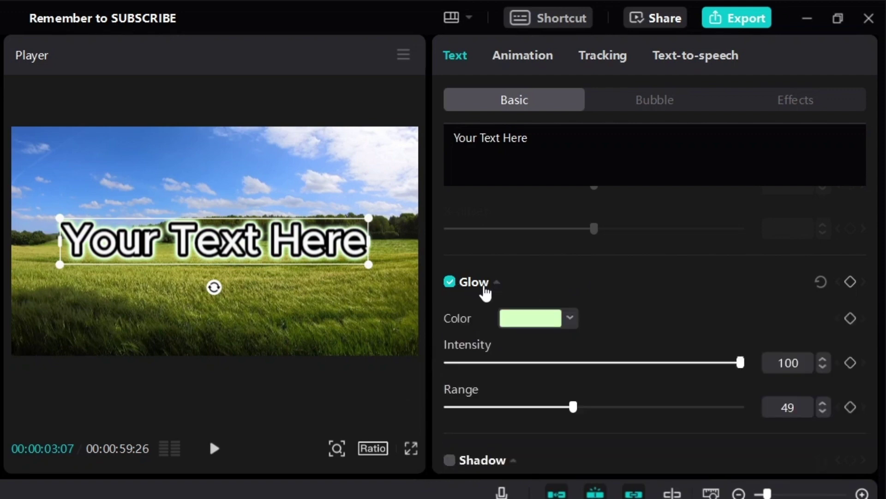
pyautogui.click(450, 283)
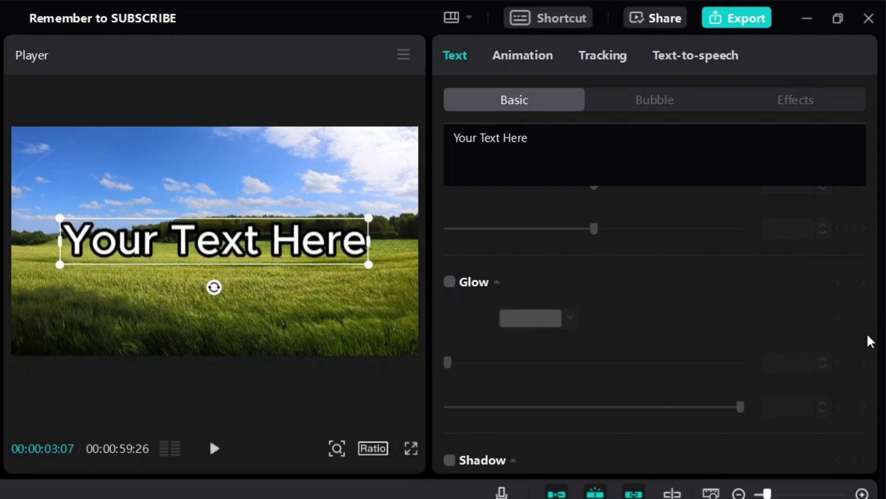
# Turn on the title's drop shadow in pure red FF0000 at 100% opacity.
pyautogui.moveTo(879, 383); pyautogui.dragTo(871, 439)
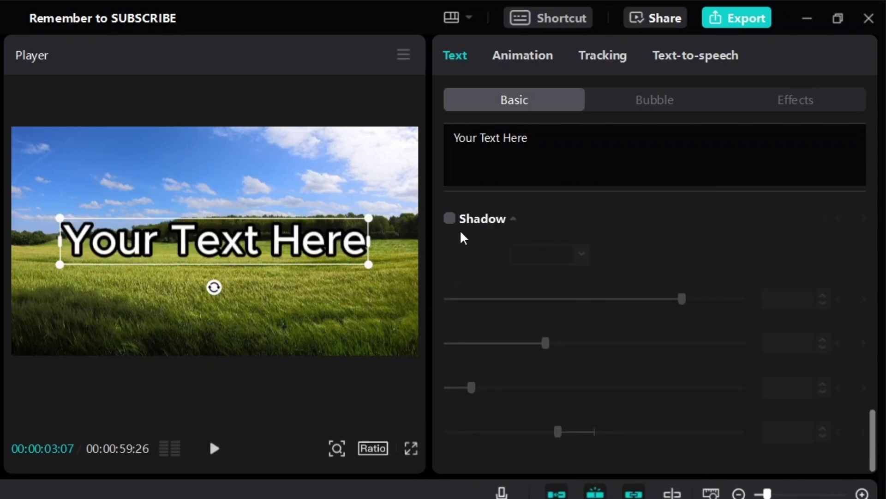
pyautogui.click(451, 220)
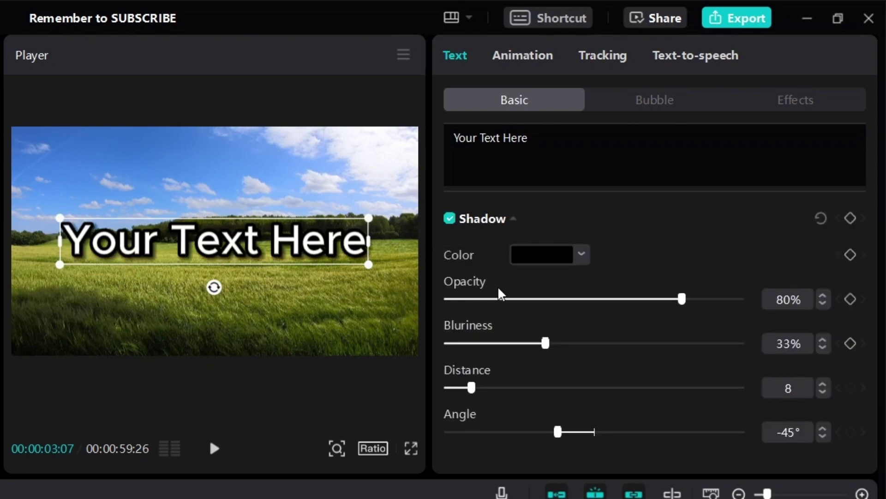
pyautogui.click(561, 262)
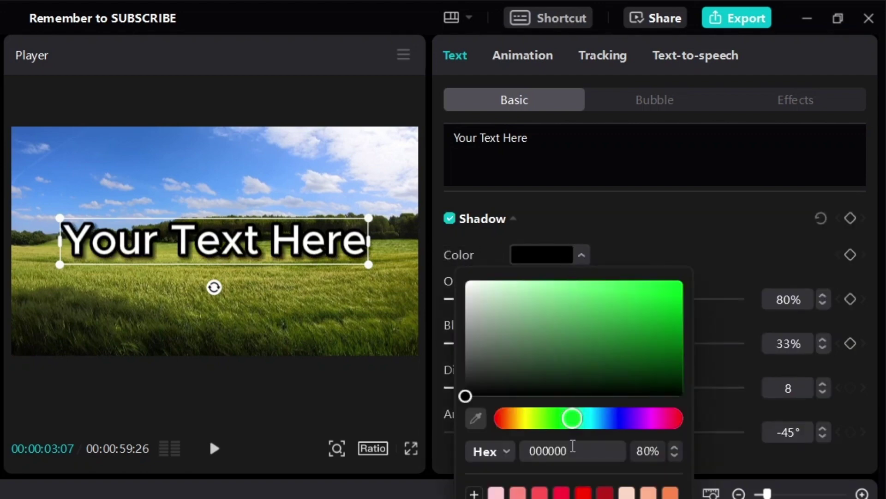
pyautogui.click(507, 421)
pyautogui.moveTo(617, 347); pyautogui.dragTo(697, 272)
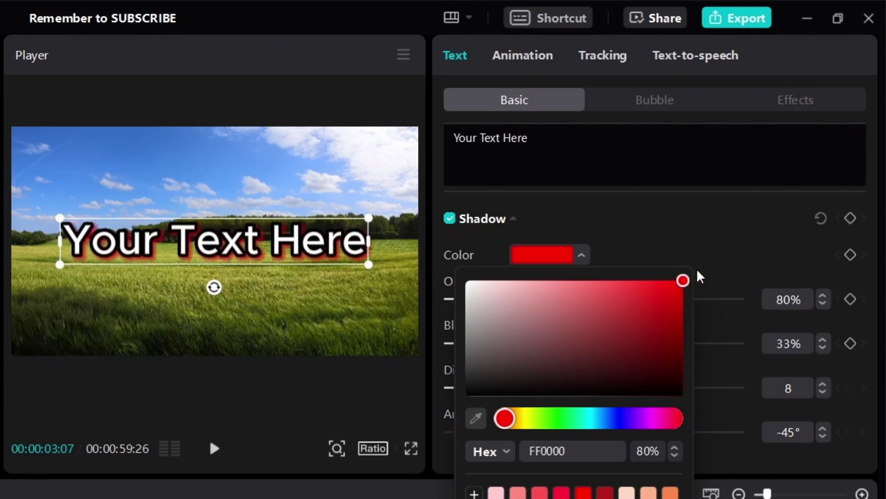
pyautogui.click(696, 271)
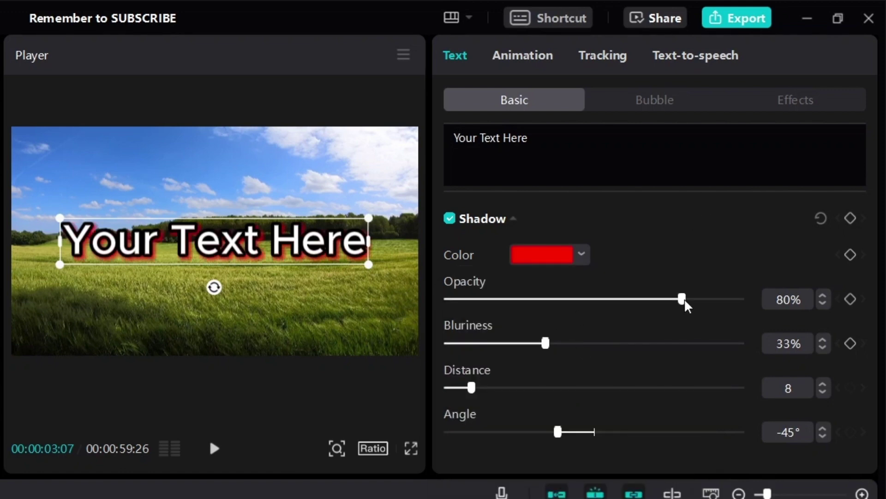
pyautogui.moveTo(685, 304); pyautogui.dragTo(824, 319)
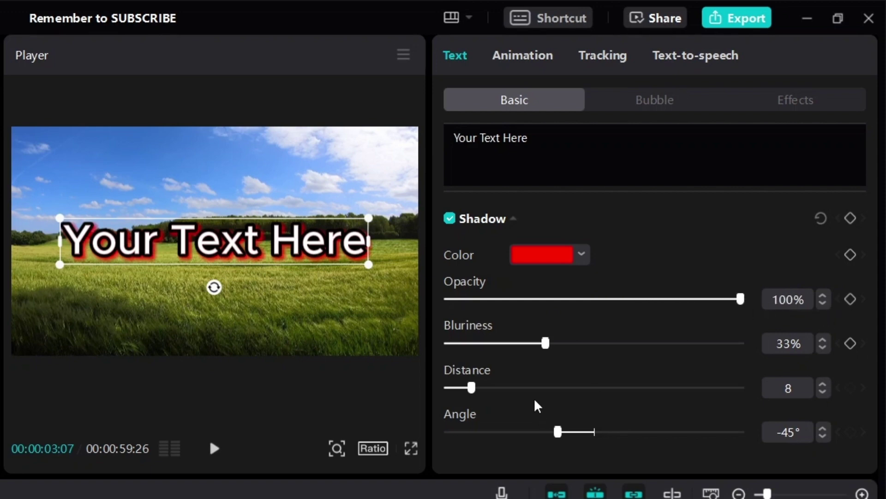
# Experiment with shadow blur and distance, then make the shadow black with 0% blur.
pyautogui.moveTo(539, 349); pyautogui.dragTo(644, 351)
pyautogui.moveTo(475, 397); pyautogui.dragTo(554, 397)
pyautogui.moveTo(637, 345); pyautogui.dragTo(554, 345)
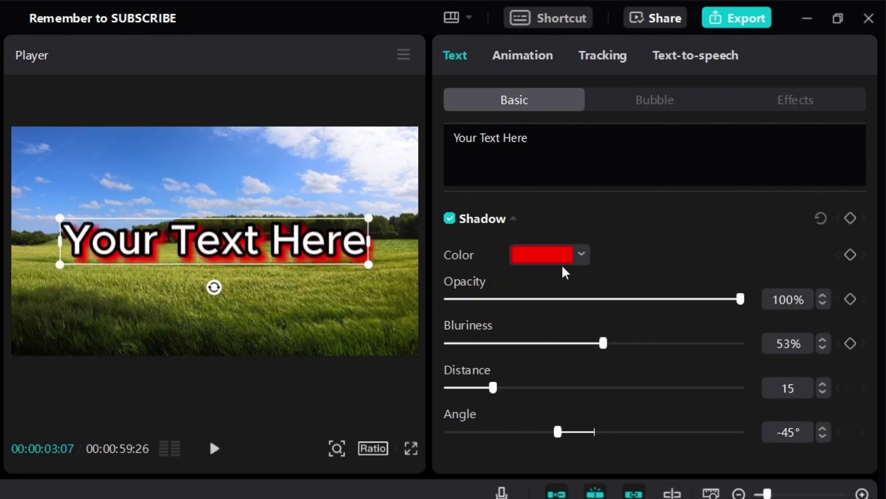
pyautogui.click(559, 264)
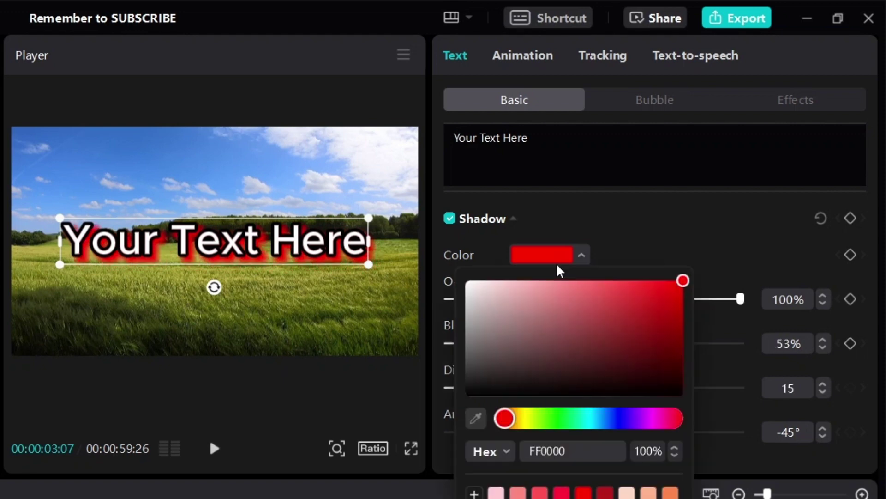
pyautogui.moveTo(507, 326); pyautogui.dragTo(465, 396)
pyautogui.click(651, 248)
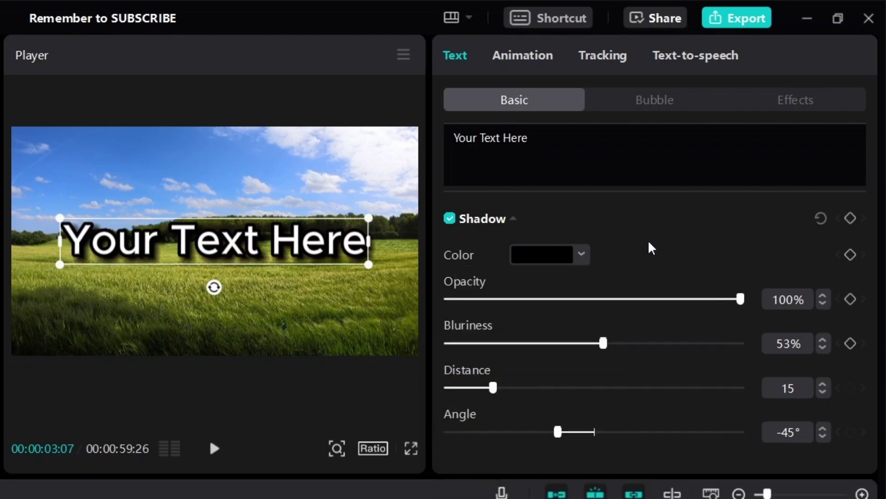
pyautogui.moveTo(598, 348); pyautogui.dragTo(449, 351)
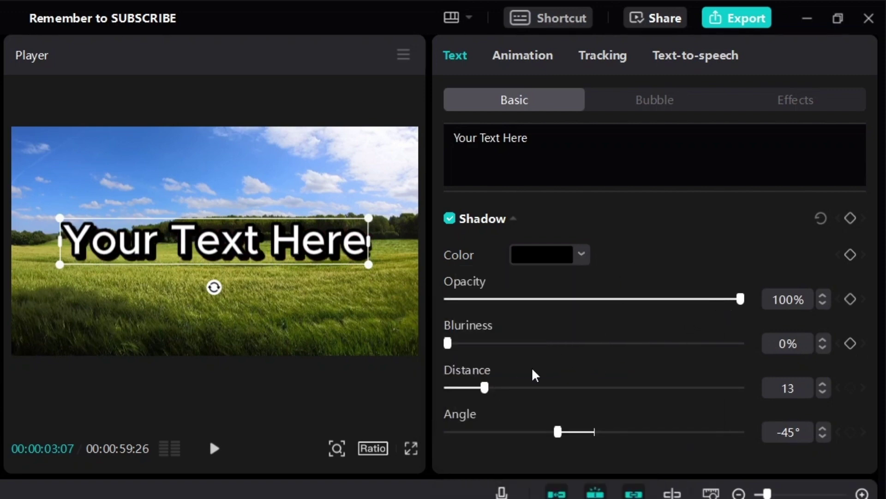
# Set shadow distance to 13, test-move the title, and return it to centre.
pyautogui.moveTo(485, 387)
pyautogui.mouseDown()
pyautogui.moveTo(464, 390)
pyautogui.moveTo(487, 388)
pyautogui.mouseUp()
pyautogui.moveTo(219, 266); pyautogui.dragTo(197, 192)
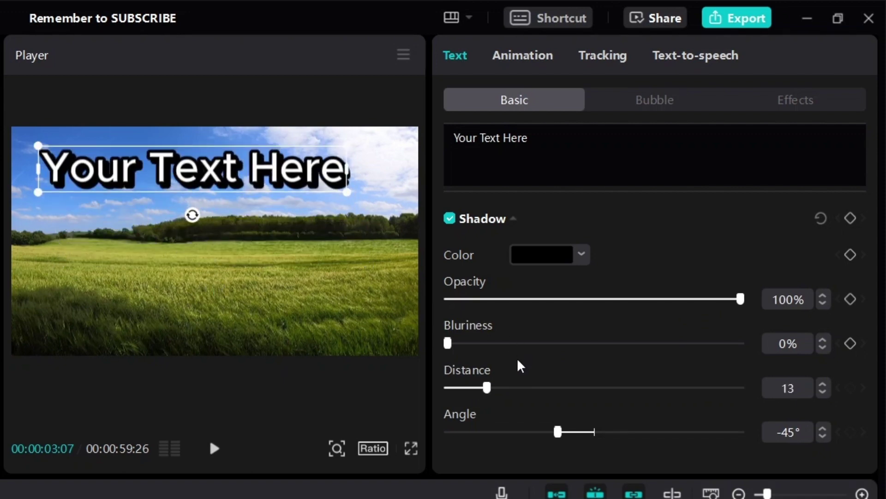
pyautogui.moveTo(488, 386)
pyautogui.mouseDown()
pyautogui.moveTo(518, 388)
pyautogui.moveTo(487, 392)
pyautogui.mouseUp()
pyautogui.moveTo(218, 183); pyautogui.dragTo(239, 254)
pyautogui.scroll(10, 739, 176)
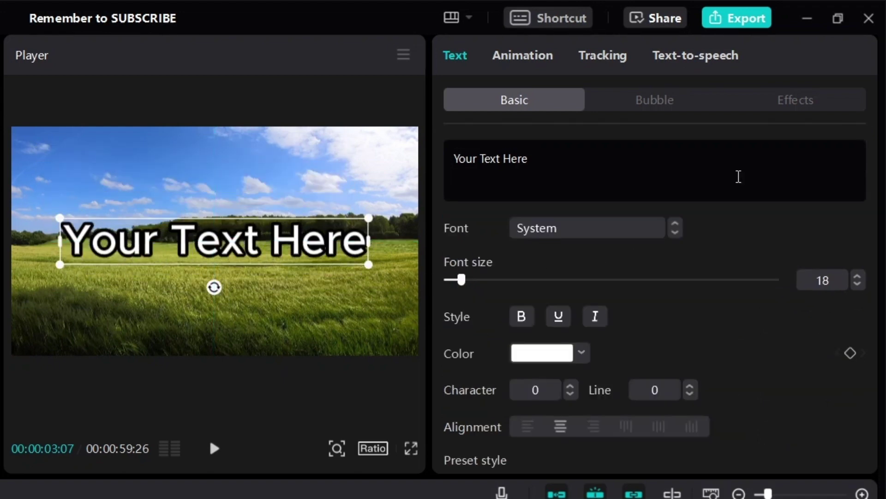
pyautogui.click(786, 104)
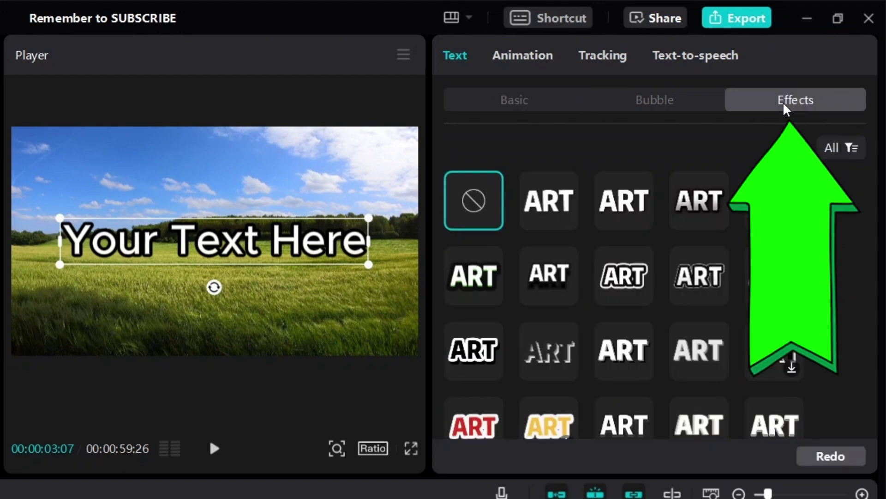
pyautogui.click(556, 204)
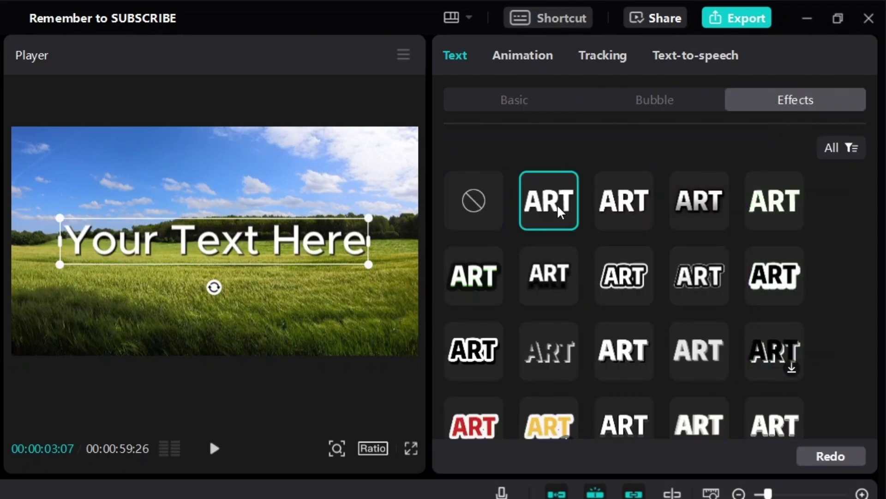
pyautogui.click(620, 210)
pyautogui.click(552, 277)
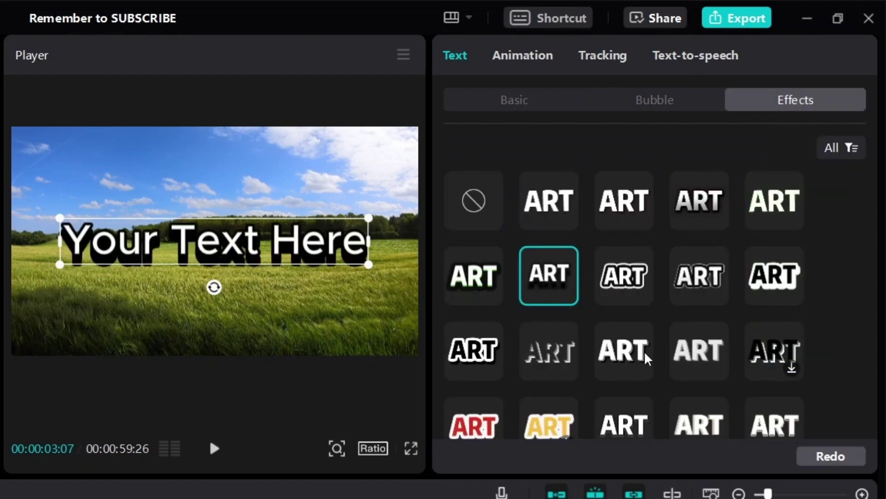
pyautogui.scroll(-2, 646, 352)
pyautogui.scroll(-6, 613, 326)
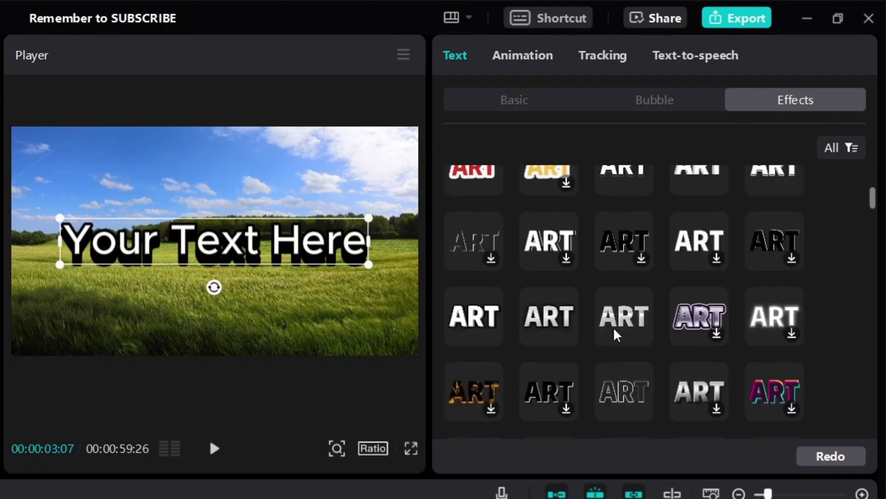
pyautogui.click(709, 351)
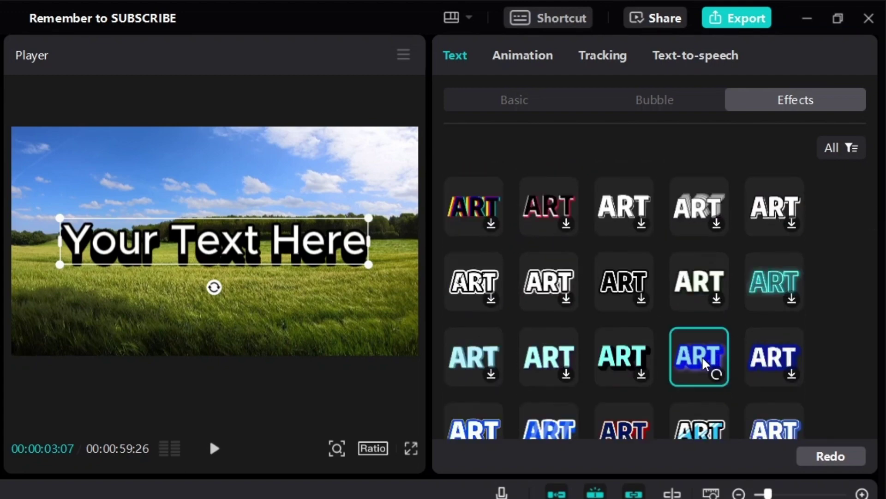
pyautogui.scroll(-5, 669, 368)
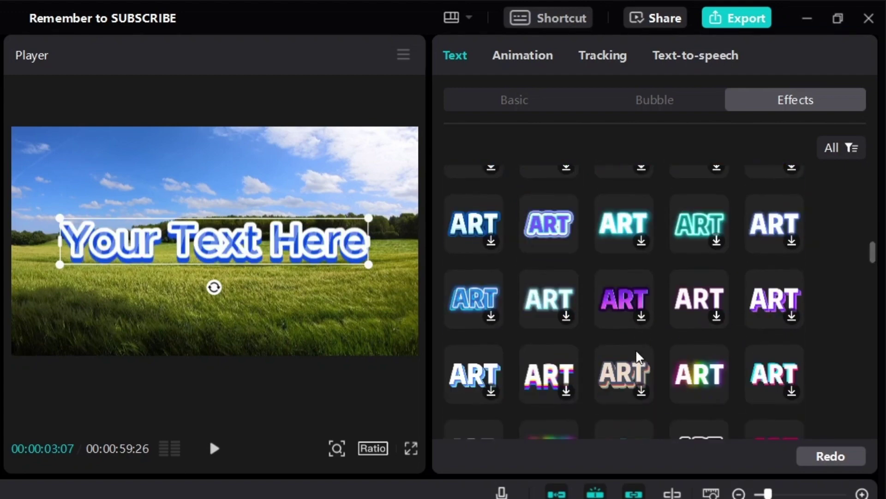
pyautogui.scroll(-4, 636, 349)
pyautogui.click(610, 289)
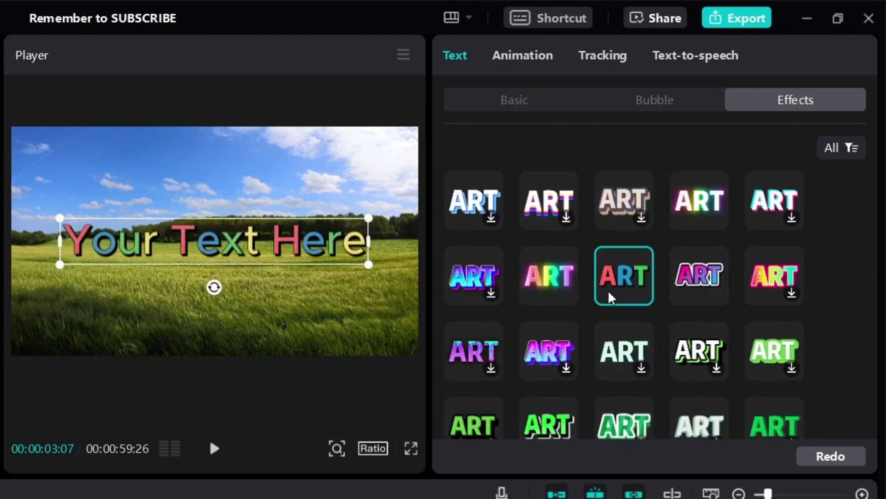
pyautogui.click(549, 283)
pyautogui.click(553, 100)
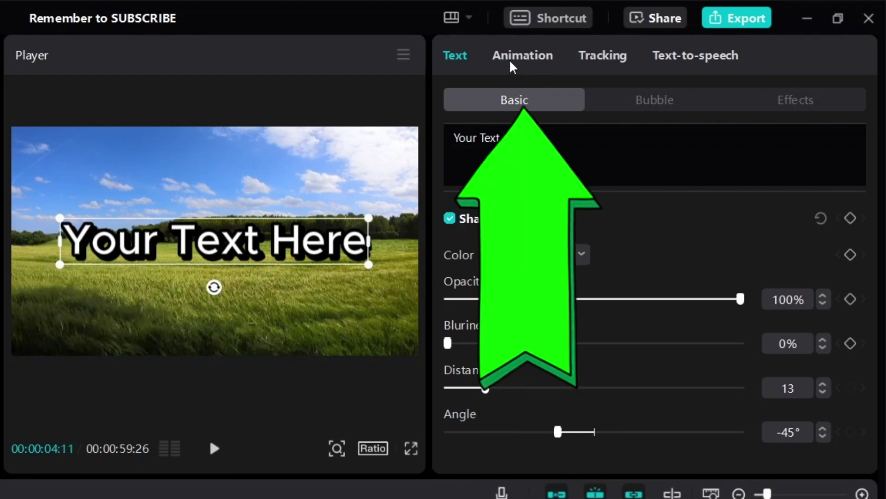
# Try Trail, Fade In and Glitch entrances, then apply Typewriter lasting 1.5s.
pyautogui.click(510, 63)
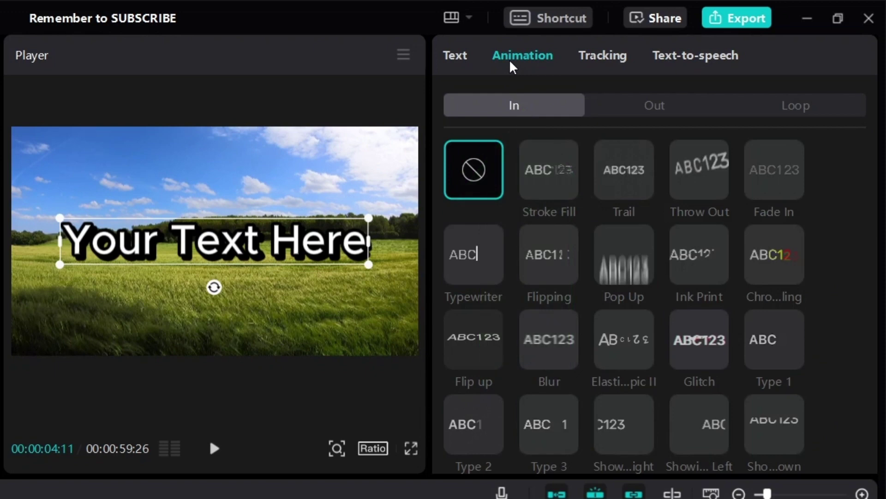
pyautogui.click(627, 195)
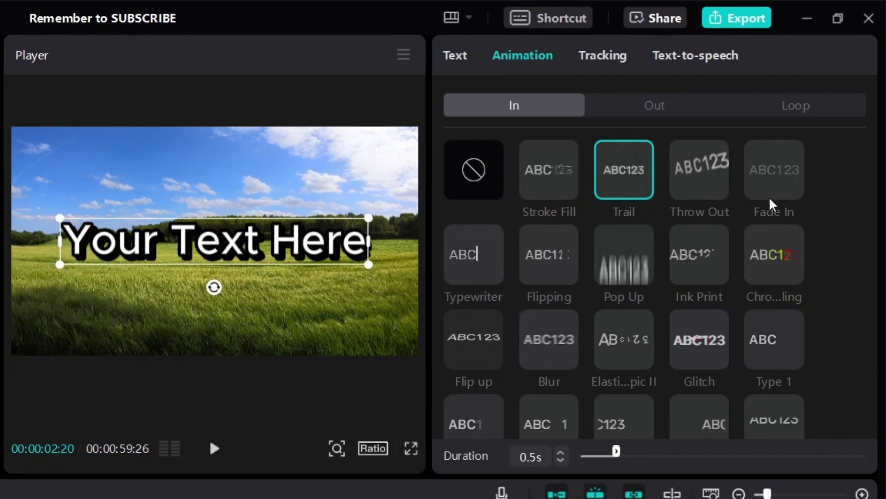
pyautogui.click(779, 181)
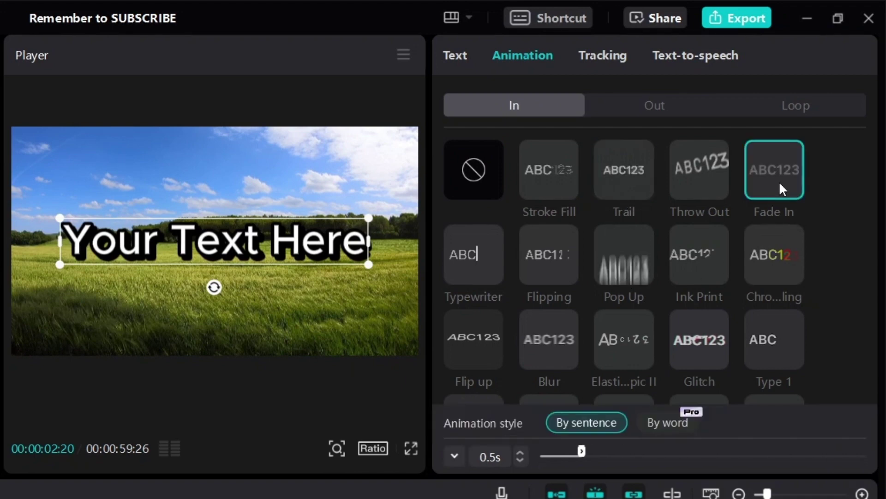
pyautogui.click(697, 345)
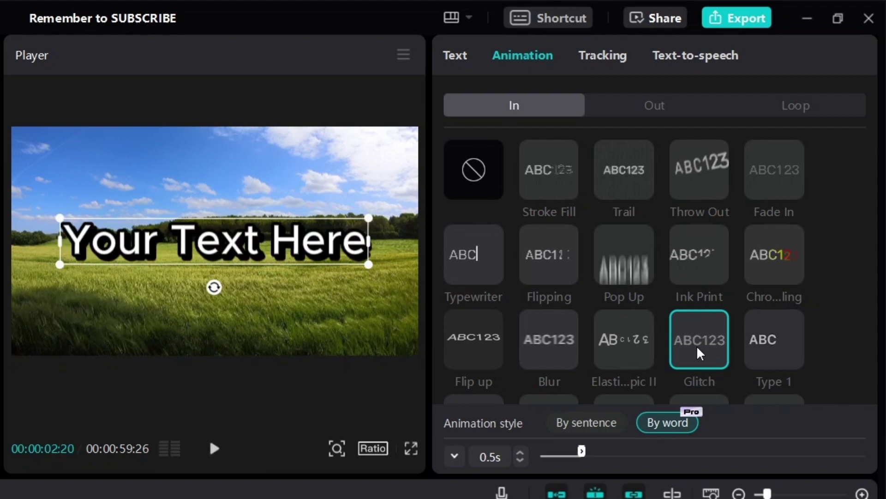
pyautogui.click(485, 274)
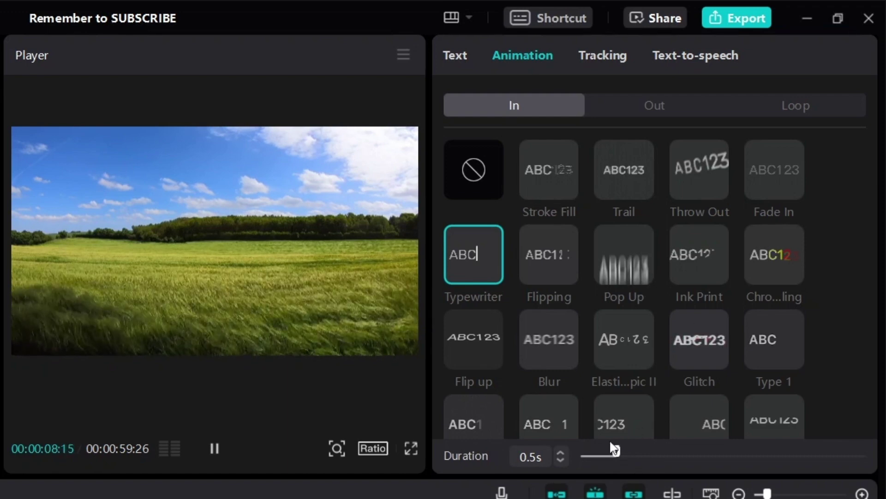
pyautogui.moveTo(613, 452)
pyautogui.mouseDown()
pyautogui.moveTo(664, 454)
pyautogui.moveTo(631, 451)
pyautogui.mouseUp()
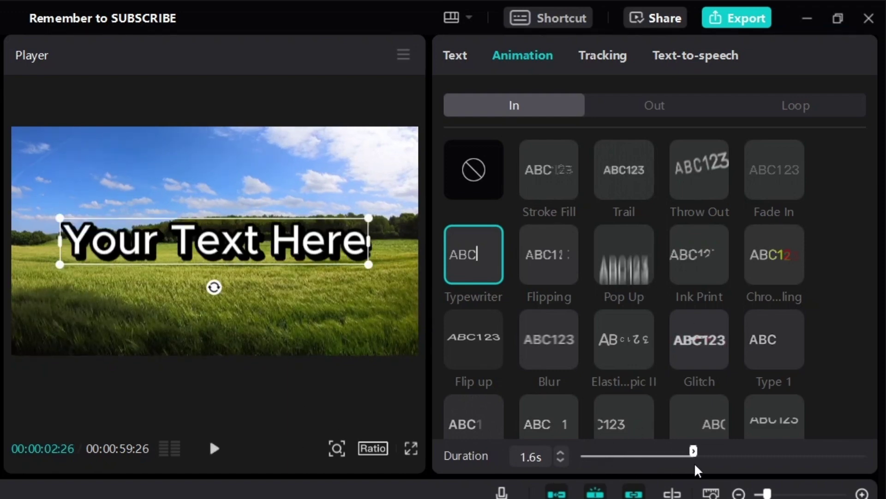
pyautogui.moveTo(695, 463); pyautogui.dragTo(689, 462)
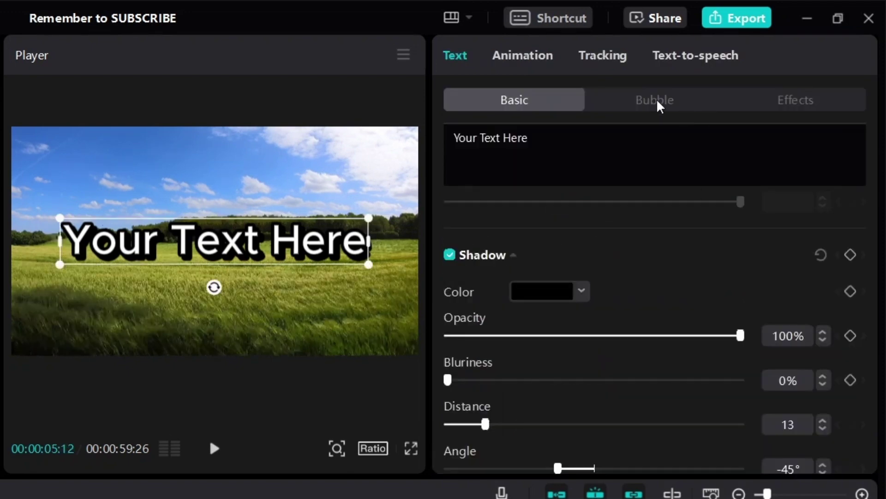
# Try Stroke Fill, Fade Out and Flicker exits, then apply the 0.5s Glitch out-animation.
pyautogui.click(523, 58)
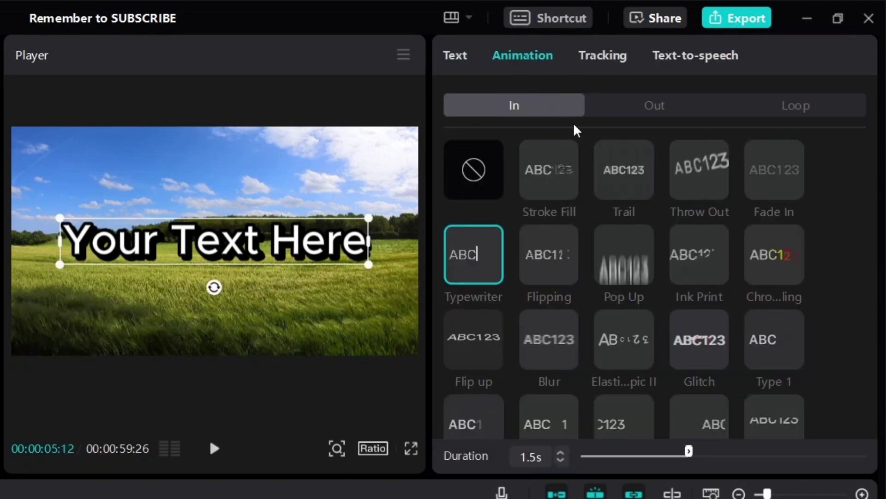
pyautogui.click(649, 110)
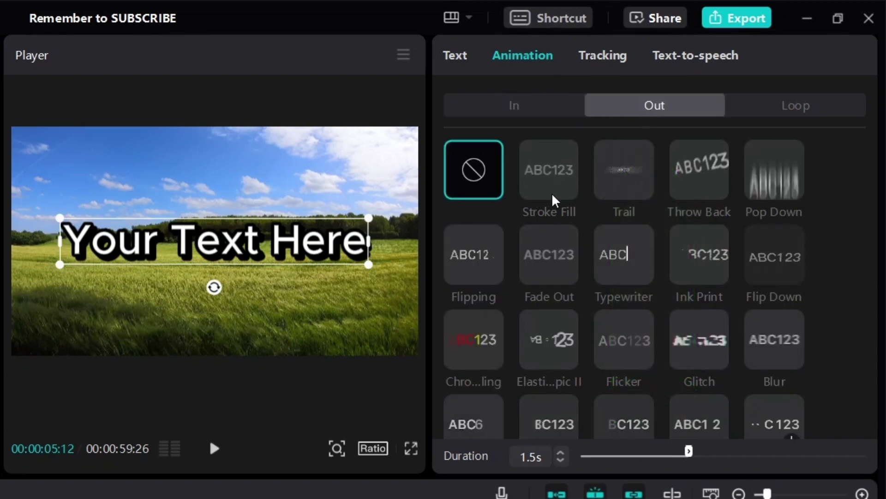
pyautogui.click(533, 172)
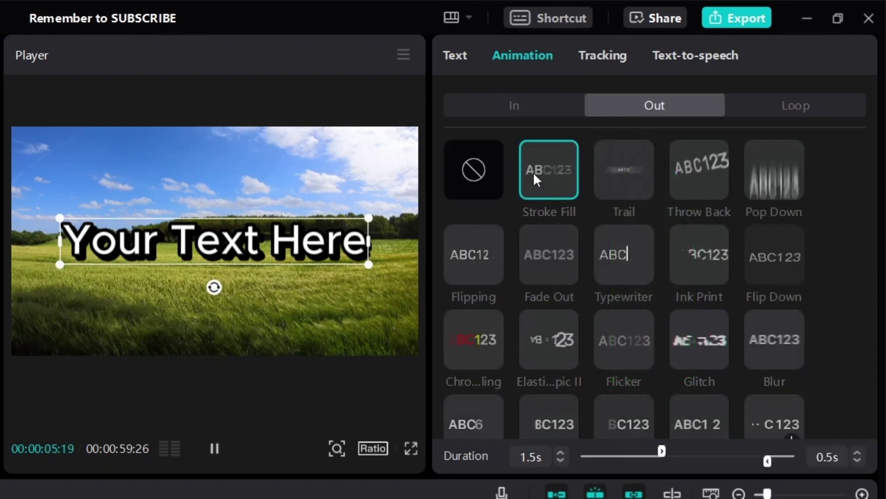
pyautogui.click(547, 228)
pyautogui.click(625, 327)
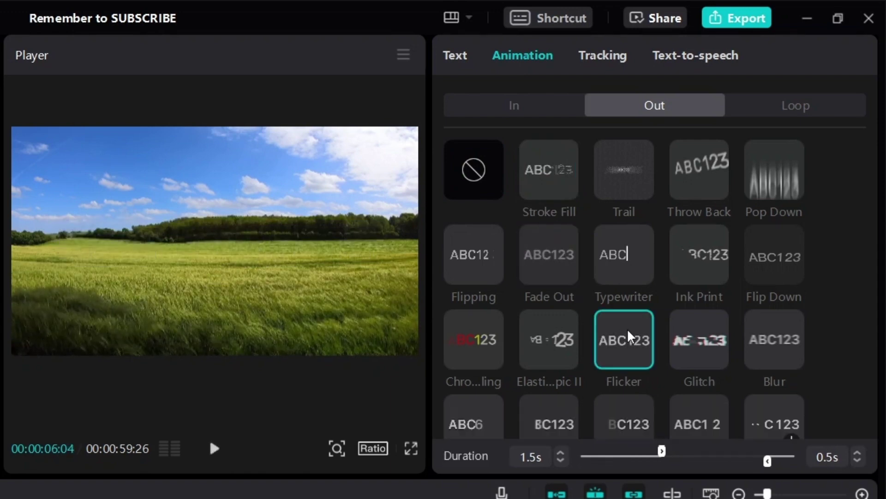
pyautogui.click(691, 344)
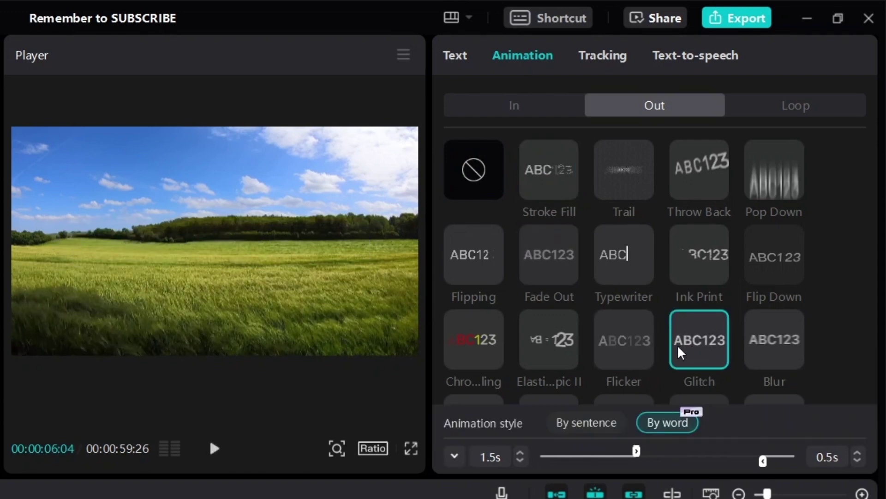
pyautogui.scroll(-3, 743, 284)
pyautogui.scroll(-12, 744, 284)
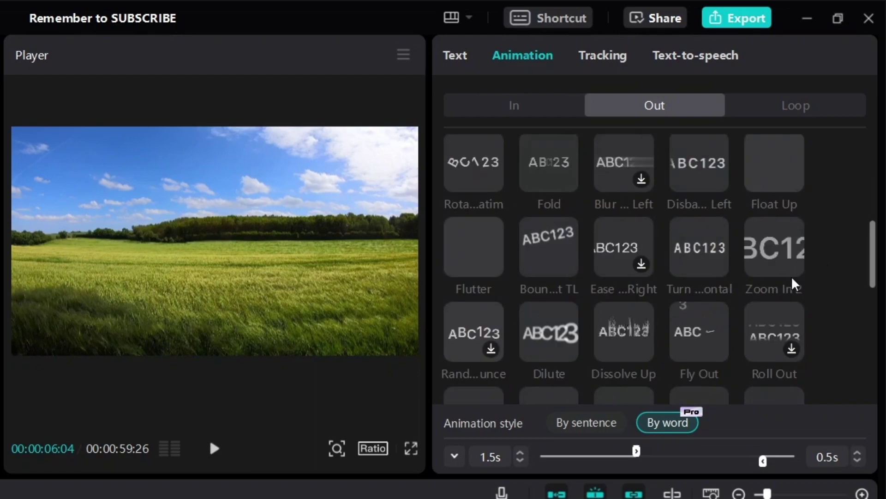